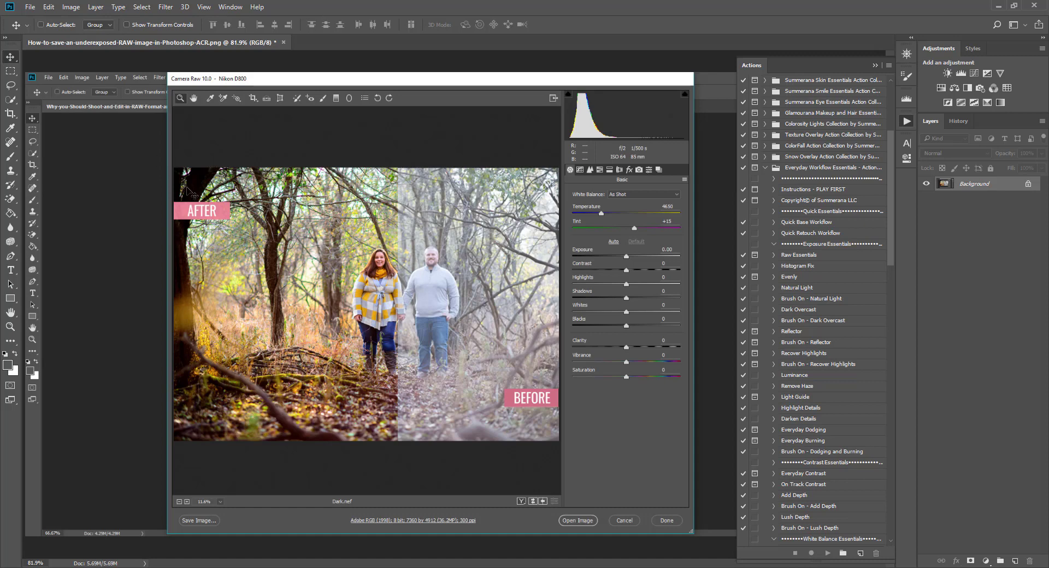
- Open the Light raw photo from the ACR folder on the Desktop for raw editing
{"action": "left_click", "coordinate": [30, 8]}
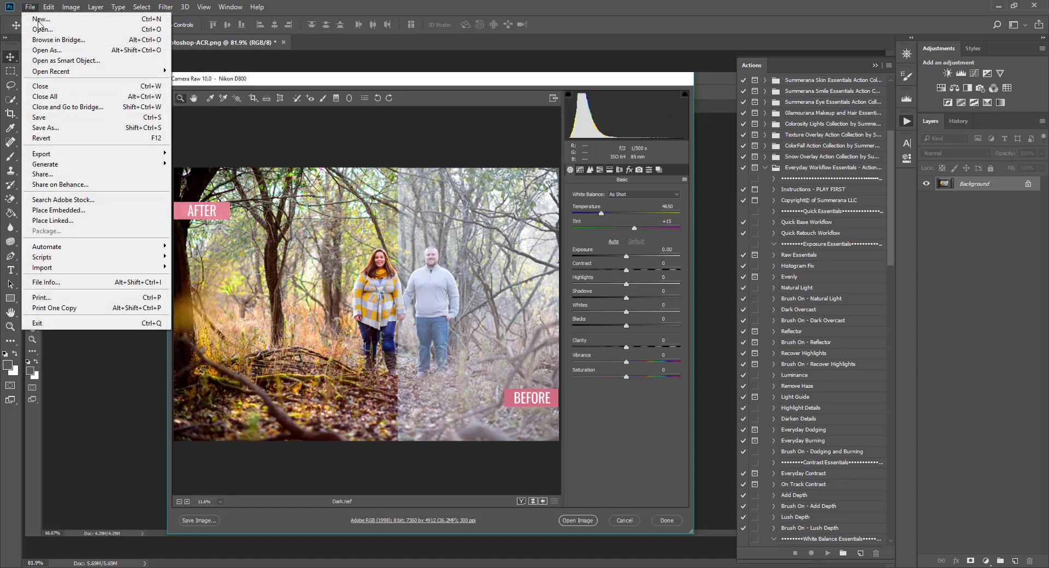
{"action": "left_click", "coordinate": [41, 29]}
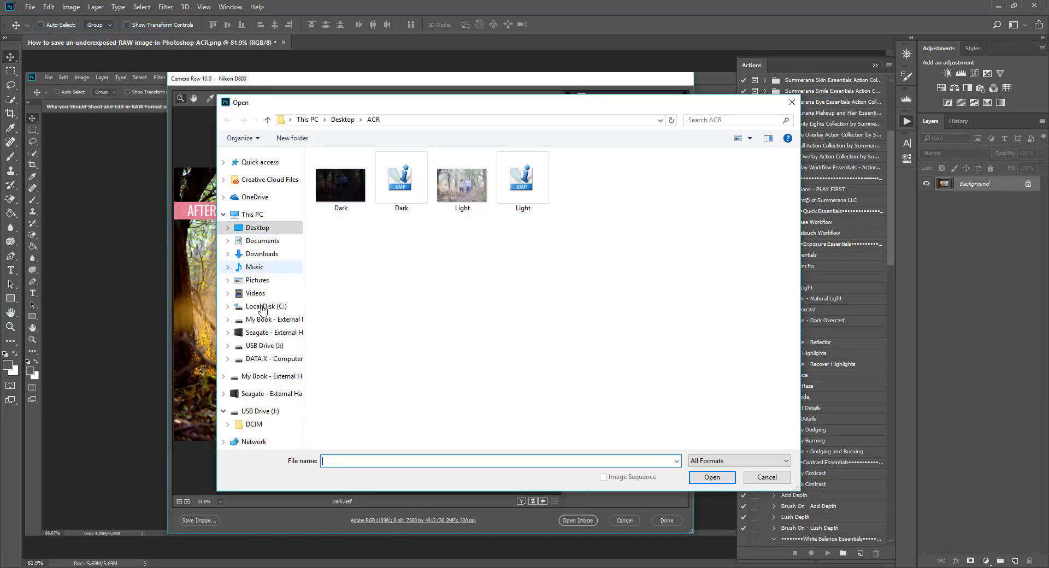
{"action": "left_click", "coordinate": [467, 188]}
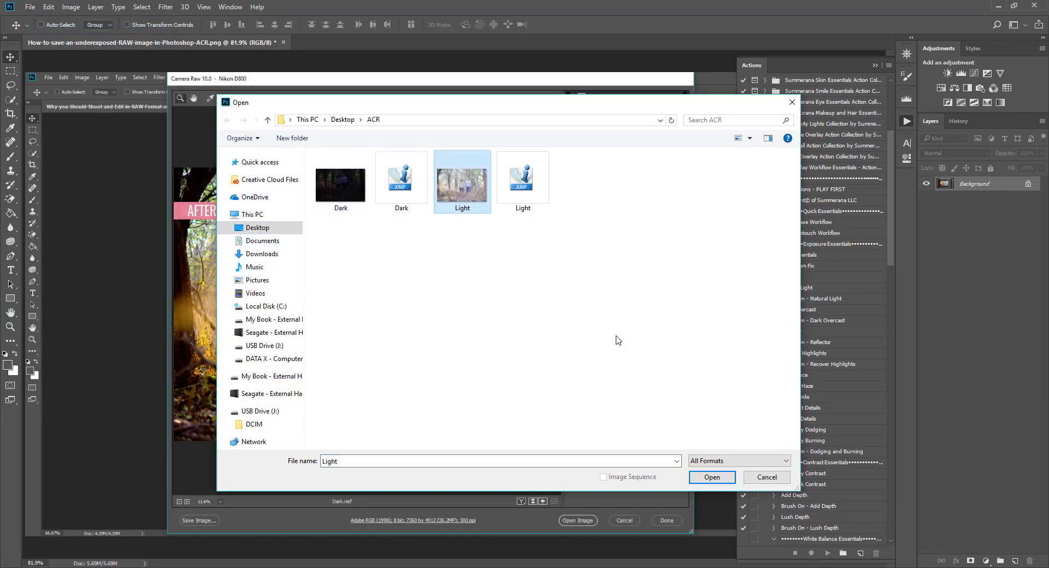
{"action": "left_click", "coordinate": [712, 477]}
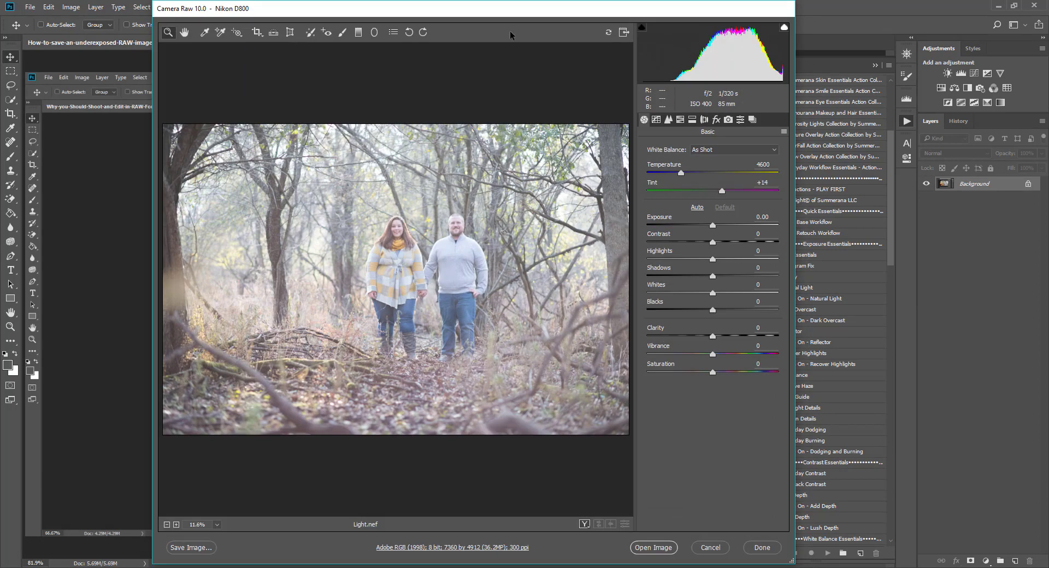
{"action": "mouse_move", "coordinate": [495, 13]}
{"action": "left_mouse_down"}
{"action": "mouse_move", "coordinate": [487, 43]}
{"action": "mouse_move", "coordinate": [511, 16]}
{"action": "mouse_move", "coordinate": [497, 14]}
{"action": "left_mouse_up"}
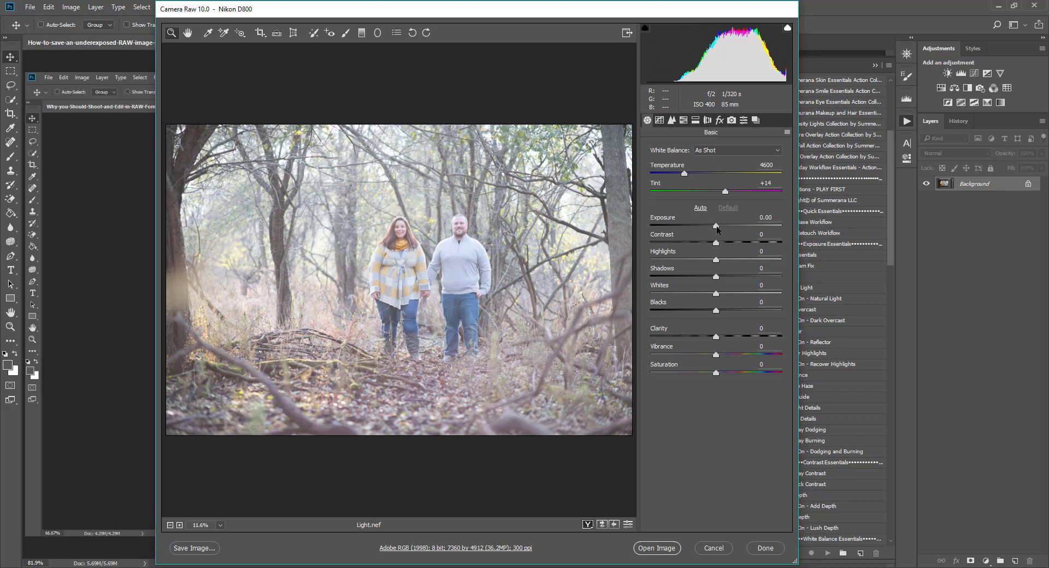
- Set Exposure to -0.95, Shadows to +17, Whites to +37, Blacks to -73, Vibrance to +35 and Saturation to +8
{"action": "left_click_drag", "start_coordinate": [717, 229], "coordinate": [699, 230]}
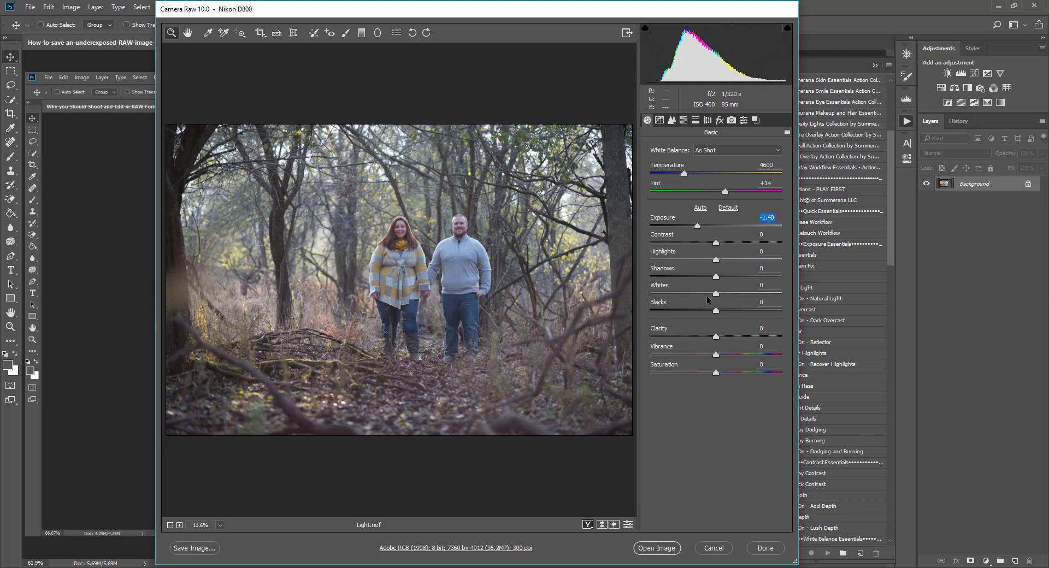
{"action": "left_click_drag", "start_coordinate": [716, 311], "coordinate": [741, 301]}
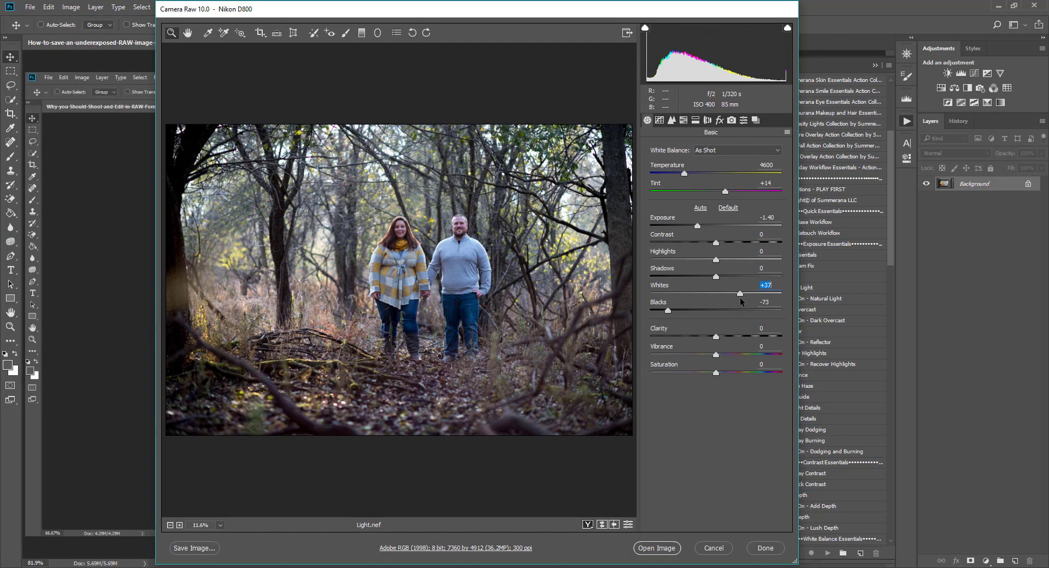
{"action": "left_click_drag", "start_coordinate": [716, 277], "coordinate": [725, 285]}
{"action": "left_click_drag", "start_coordinate": [716, 355], "coordinate": [740, 358]}
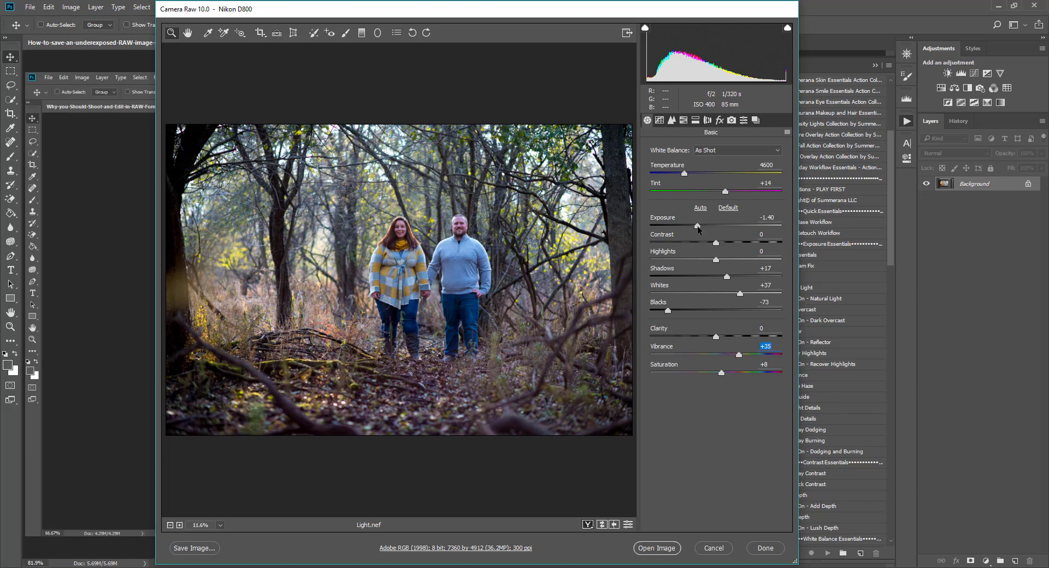
{"action": "left_click_drag", "start_coordinate": [697, 227], "coordinate": [704, 227]}
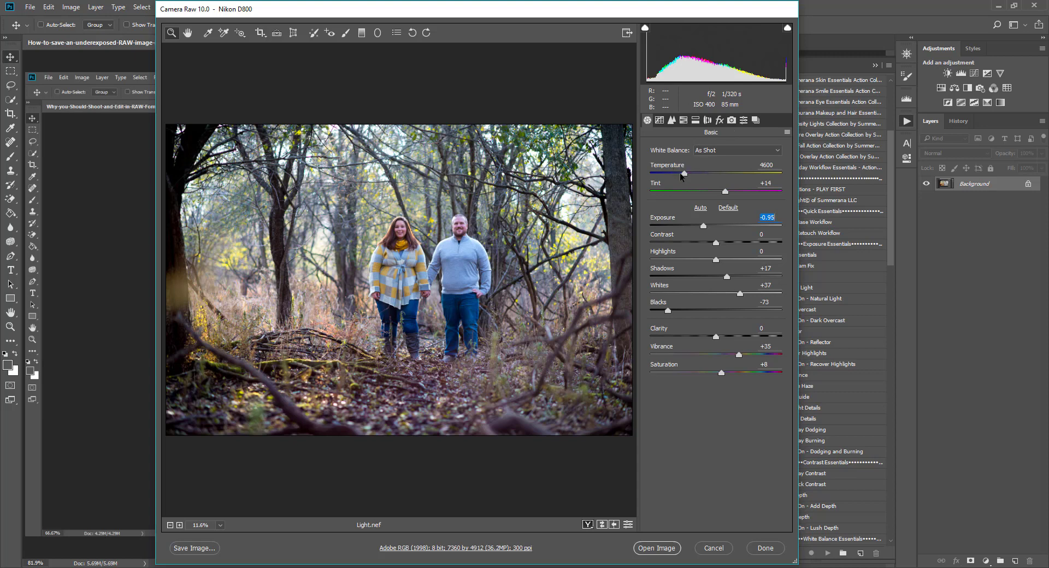
- Correct the white balance by sampling a neutral area of the woman's coat with the White Balance tool
{"action": "left_click", "coordinate": [210, 34]}
{"action": "left_click", "coordinate": [414, 254]}
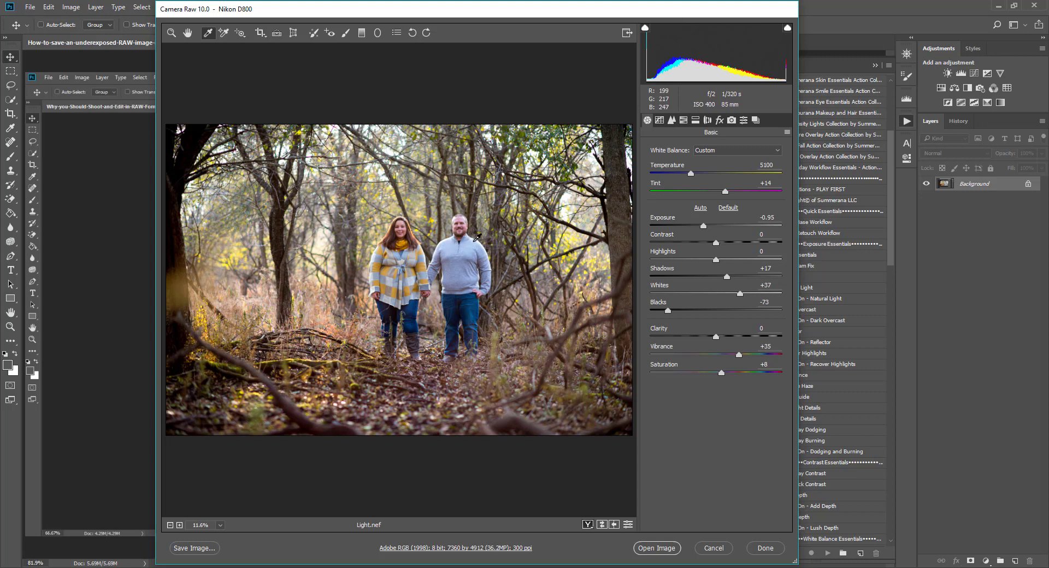
{"action": "left_click", "coordinate": [188, 33]}
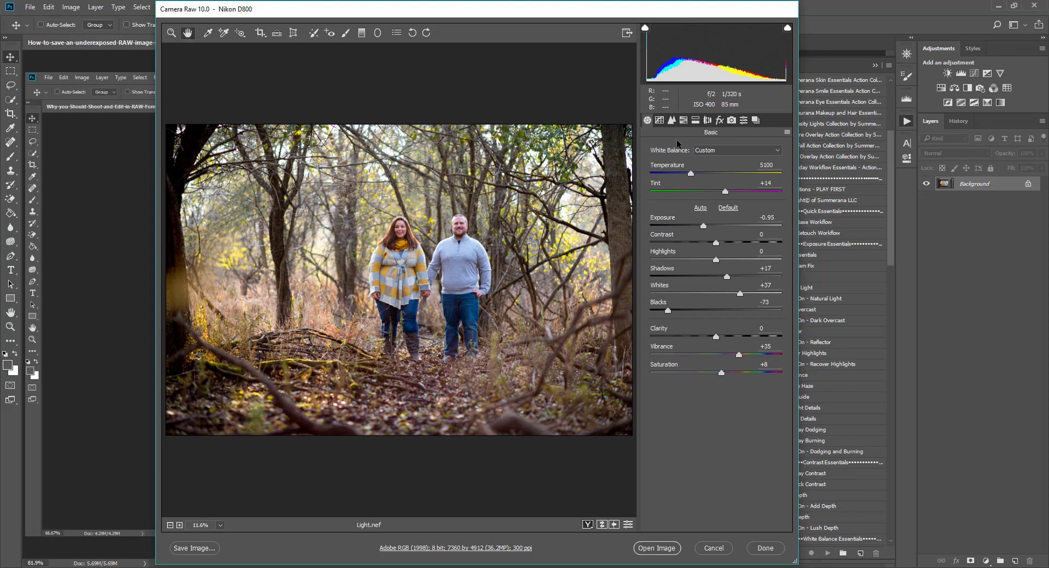
{"action": "left_click", "coordinate": [691, 175]}
- Shape the parametric tone curve with Highlights +15, Lights +1, Darks +9 and Shadows +8
{"action": "left_click", "coordinate": [660, 121]}
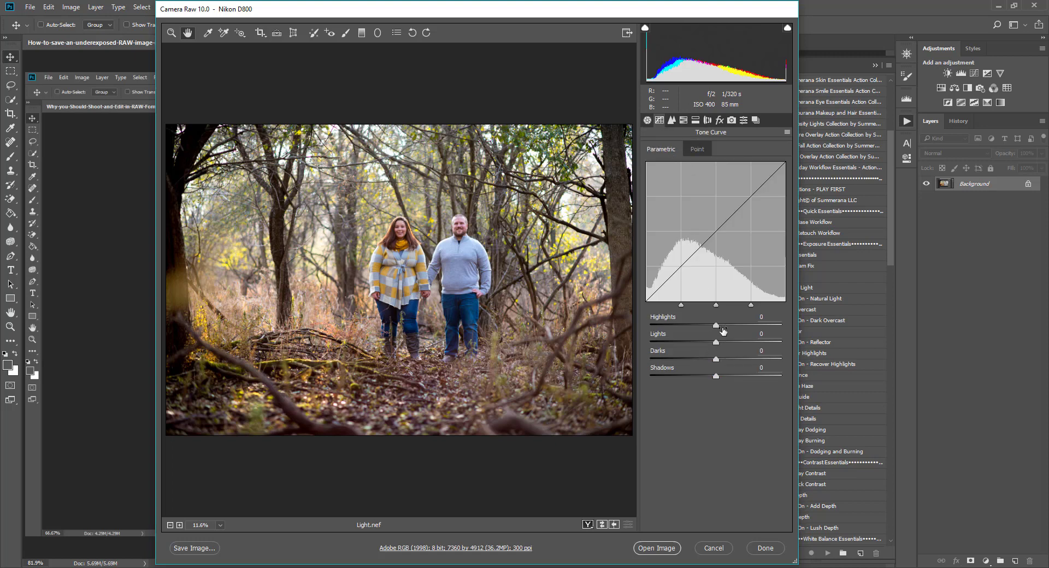
{"action": "left_click_drag", "start_coordinate": [716, 343], "coordinate": [722, 360]}
{"action": "left_click_drag", "start_coordinate": [715, 377], "coordinate": [721, 377]}
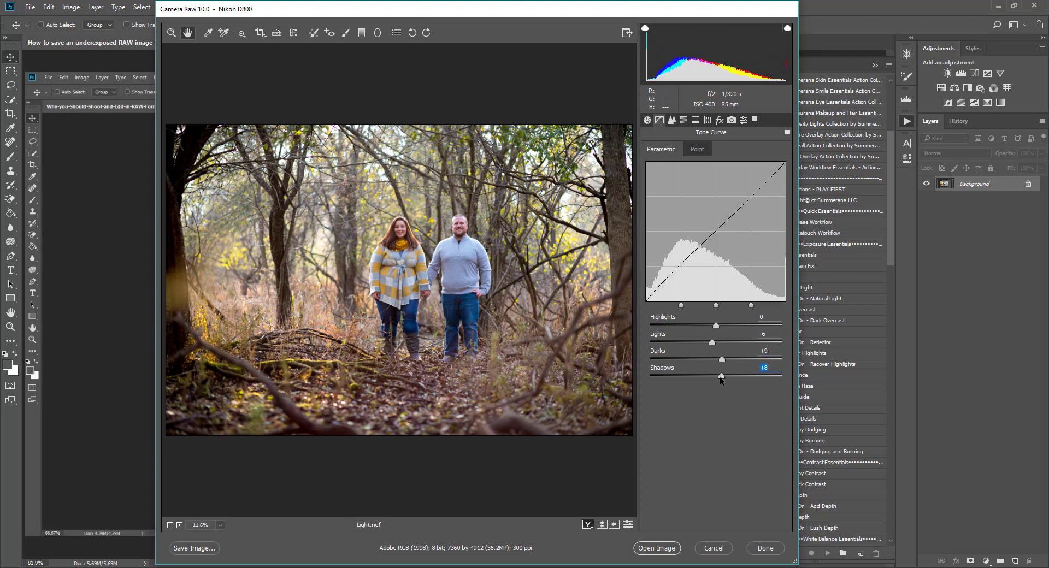
{"action": "mouse_move", "coordinate": [716, 326]}
{"action": "left_mouse_down"}
{"action": "mouse_move", "coordinate": [728, 329]}
{"action": "mouse_move", "coordinate": [717, 343]}
{"action": "left_mouse_up"}
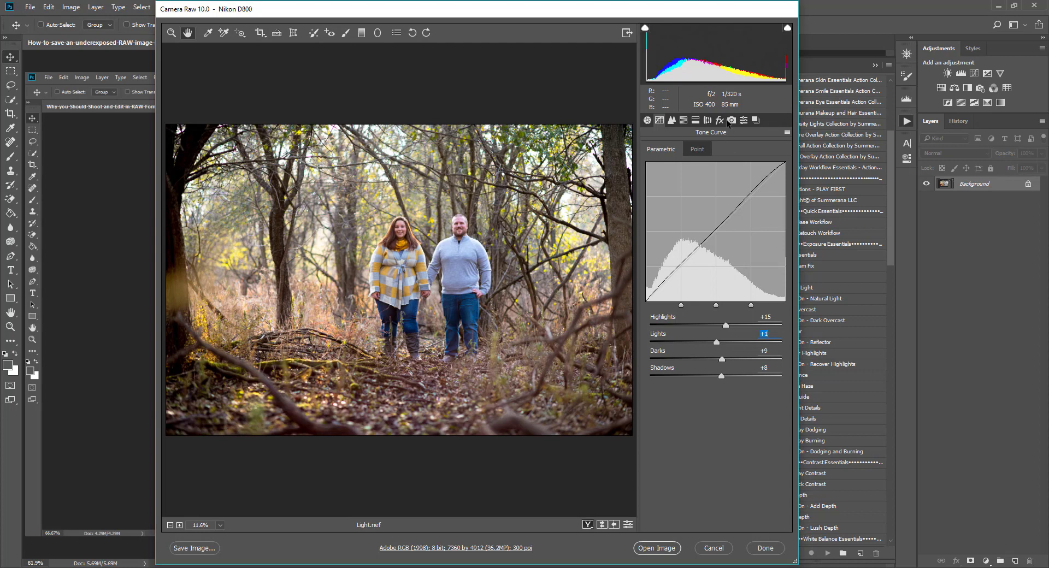
- Change the camera calibration profile to Camera Vivid
{"action": "left_click", "coordinate": [731, 120]}
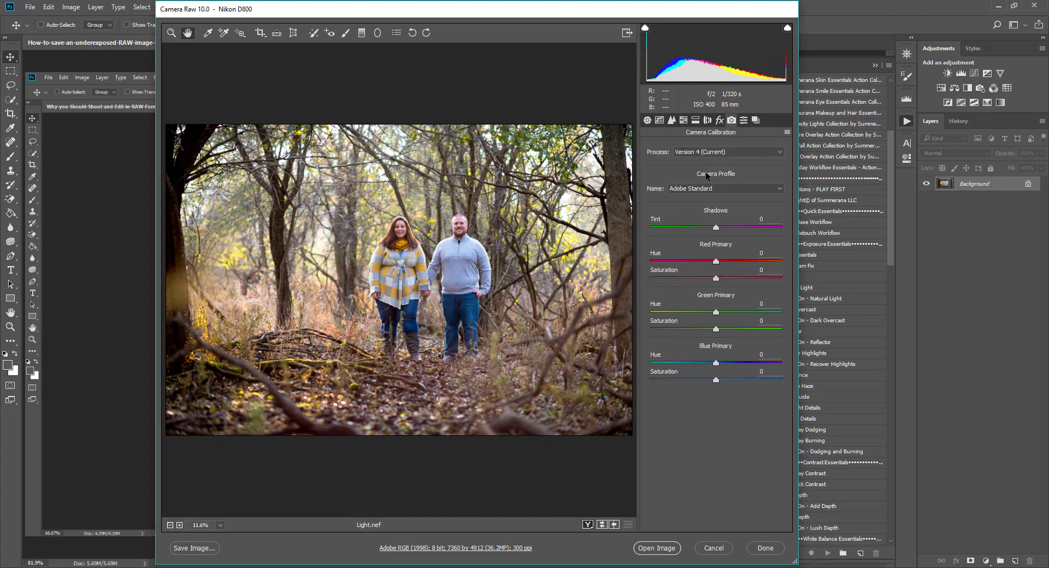
{"action": "left_click", "coordinate": [727, 189]}
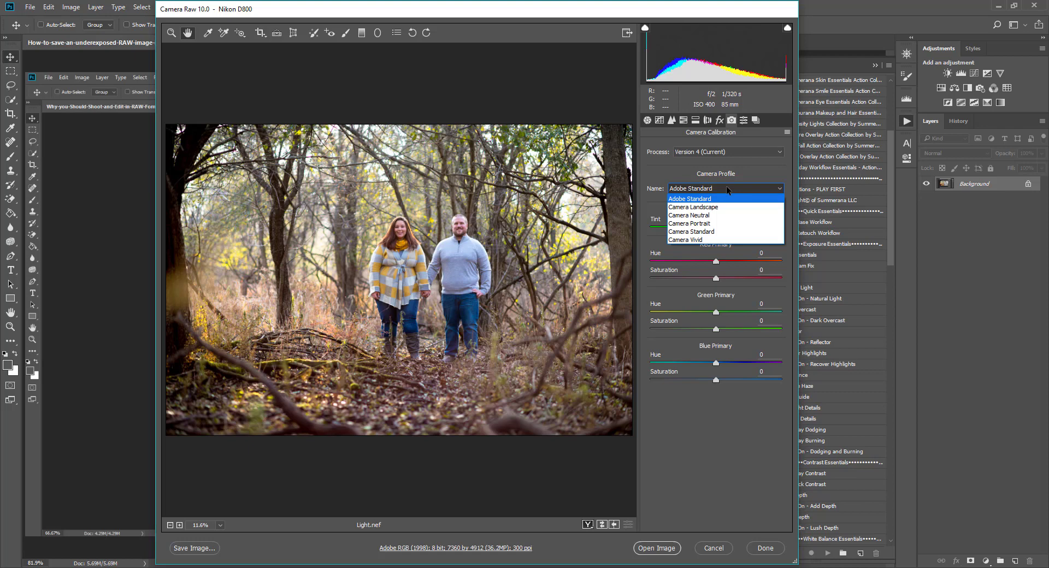
{"action": "left_click", "coordinate": [695, 241]}
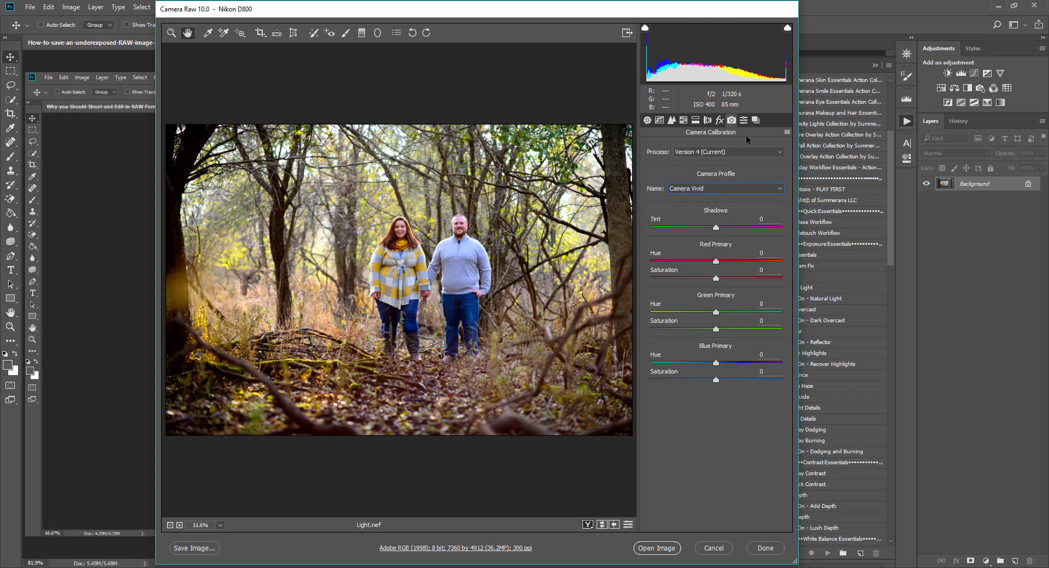
- In the HSL adjustments, set Blues saturation to -23, fine-tune Reds saturation, and set Yellows hue to -27 and Greens hue to -1
{"action": "left_click", "coordinate": [683, 123]}
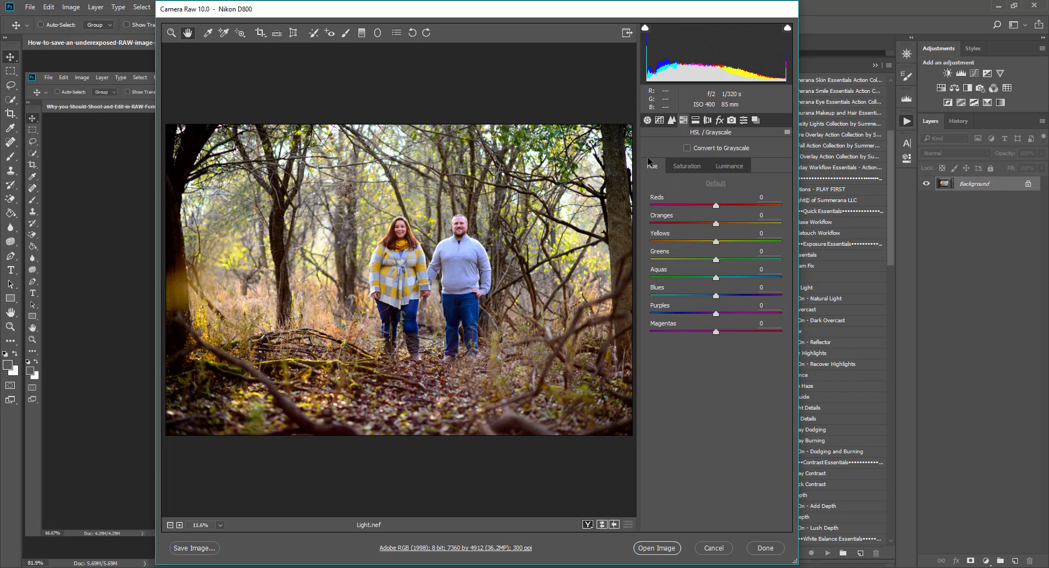
{"action": "left_click", "coordinate": [684, 167]}
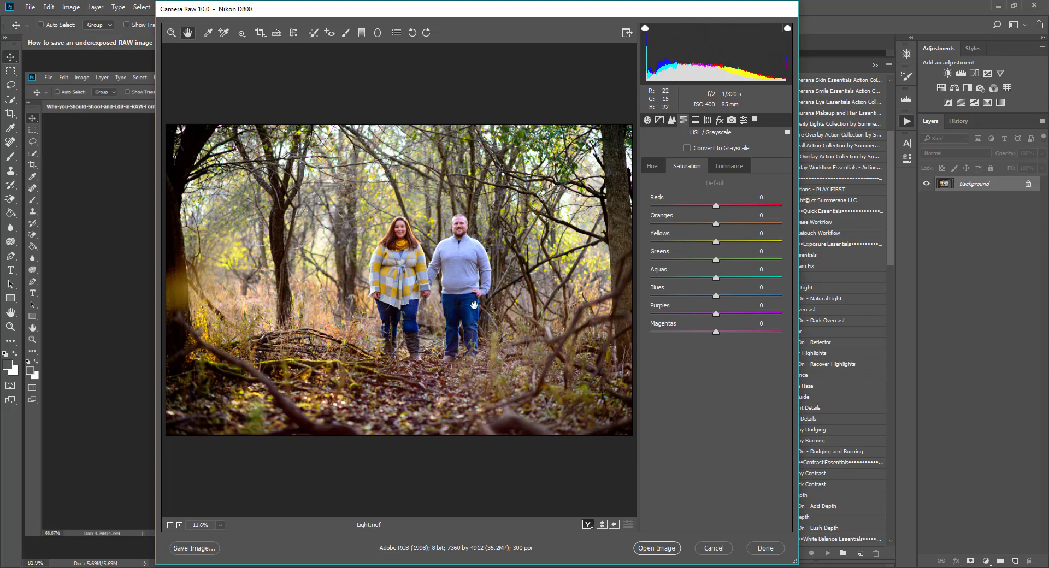
{"action": "left_click_drag", "start_coordinate": [716, 296], "coordinate": [701, 296]}
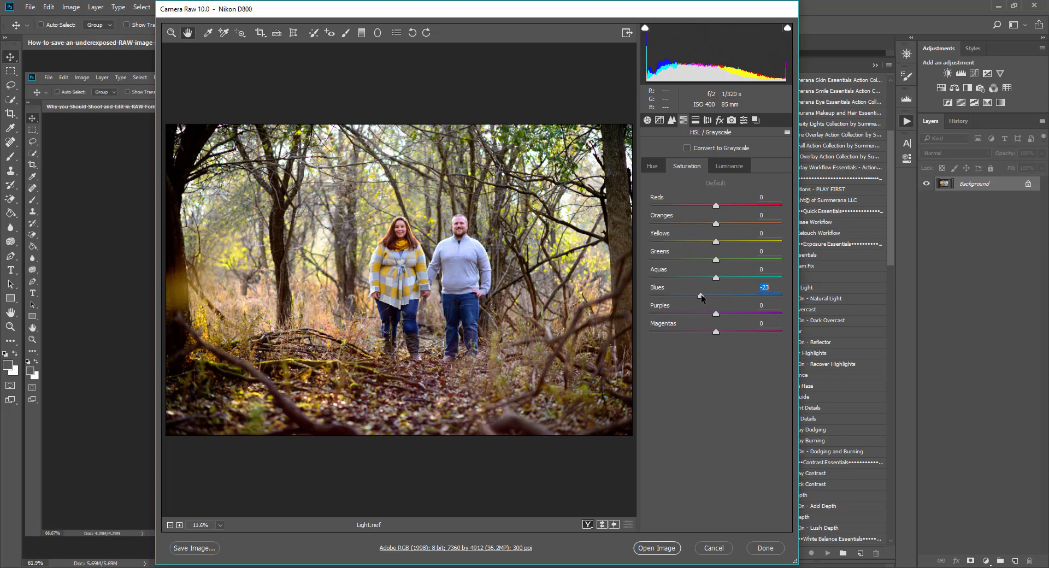
{"action": "left_click", "coordinate": [716, 208]}
{"action": "left_click_drag", "start_coordinate": [715, 209], "coordinate": [712, 209]}
{"action": "left_click", "coordinate": [656, 168]}
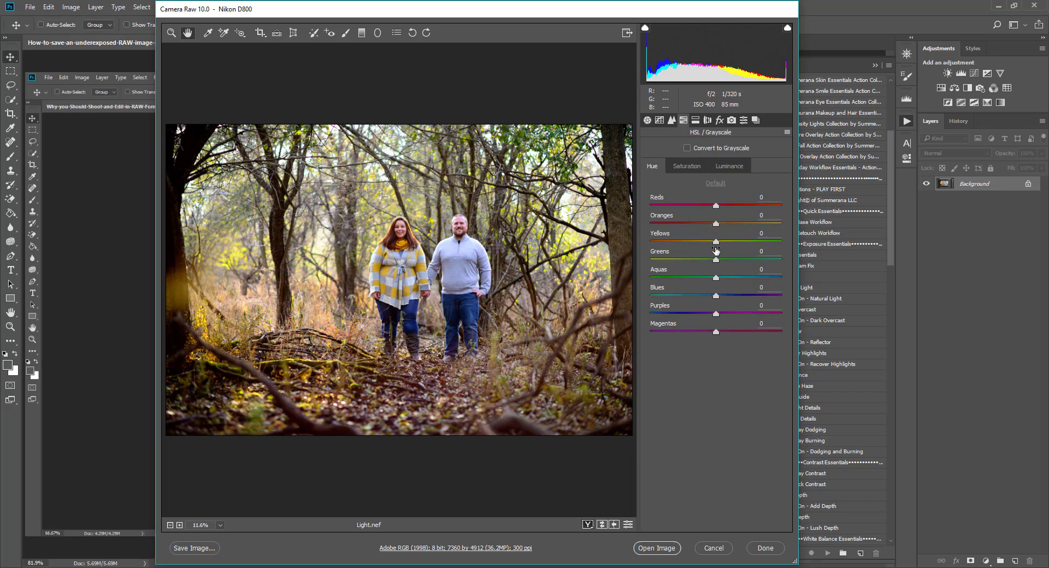
{"action": "left_click_drag", "start_coordinate": [716, 242], "coordinate": [717, 266]}
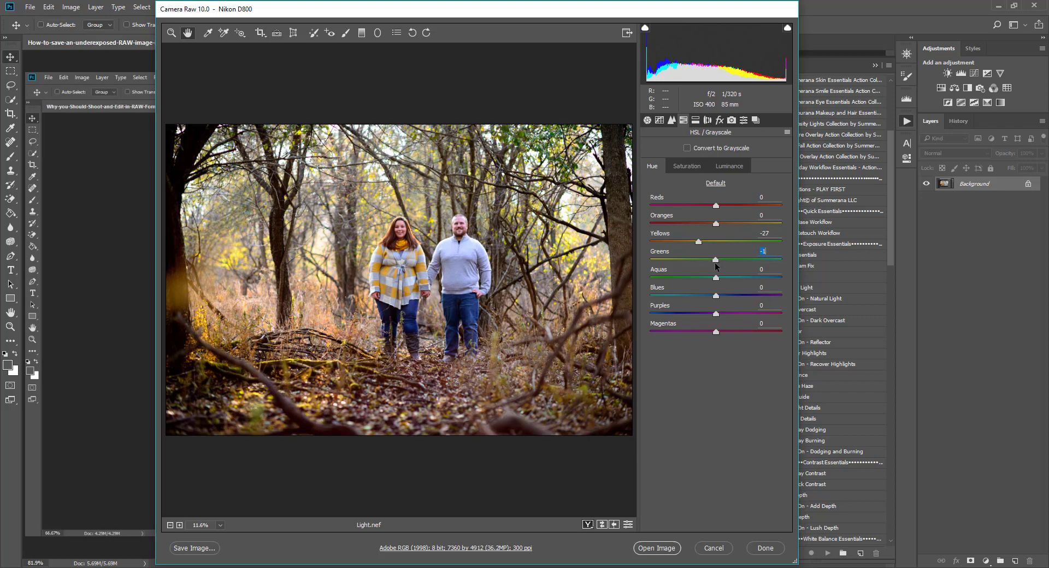
- Refine the basic tones by setting Exposure to -0.85 and Highlights to -19
{"action": "left_click", "coordinate": [647, 120]}
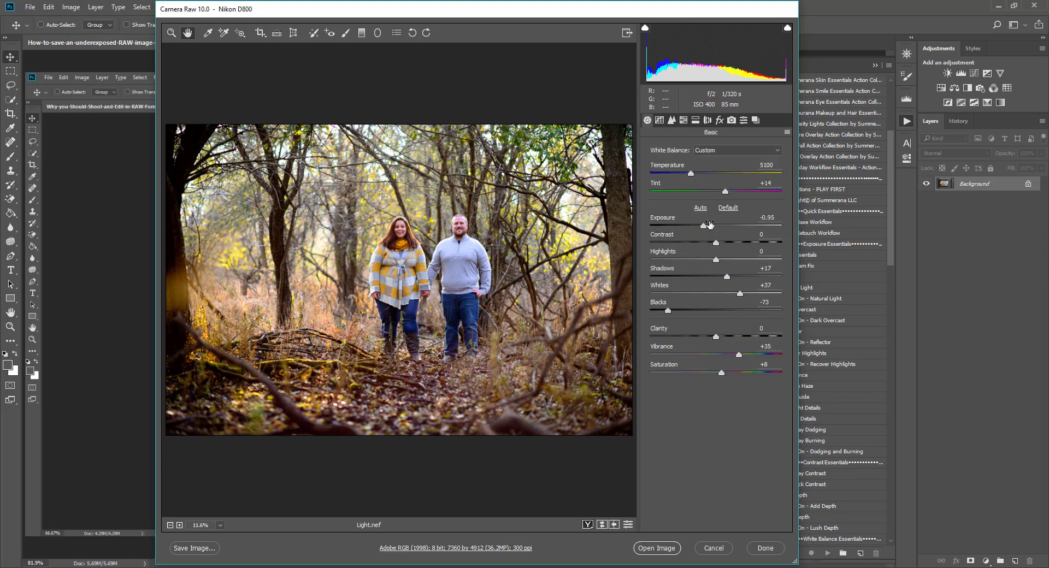
{"action": "left_click_drag", "start_coordinate": [703, 226], "coordinate": [705, 227]}
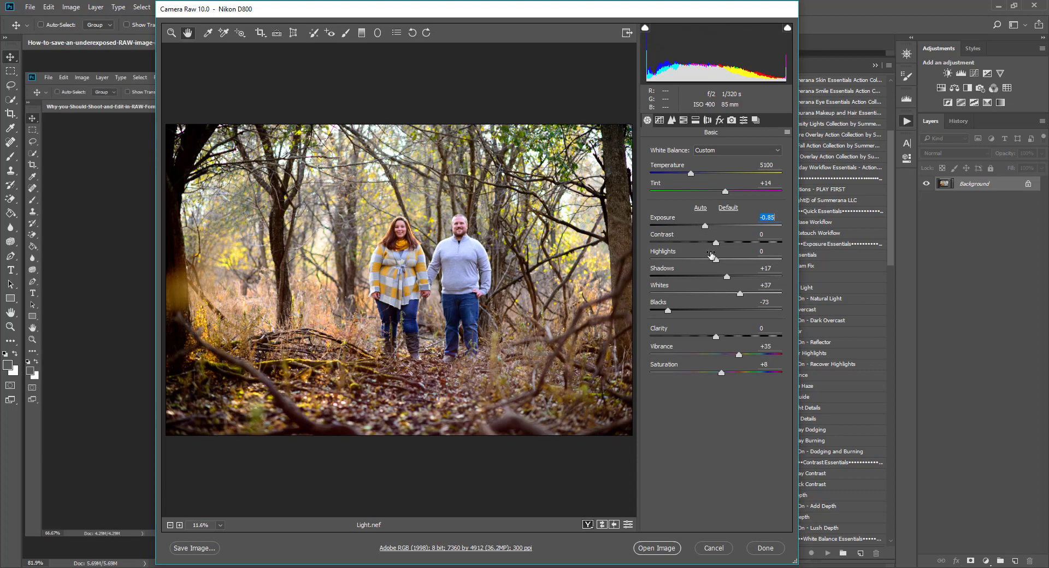
{"action": "left_click_drag", "start_coordinate": [716, 261], "coordinate": [703, 261]}
{"action": "left_click_drag", "start_coordinate": [667, 311], "coordinate": [667, 312]}
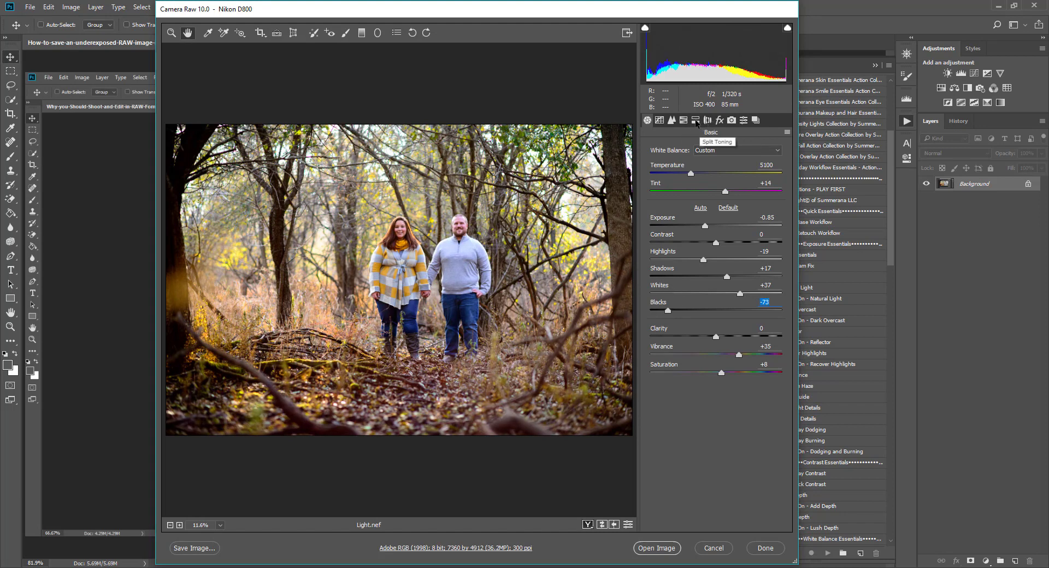
- Zoom in on the woman to judge detail and set the sharpening Amount to 61
{"action": "left_click", "coordinate": [672, 121]}
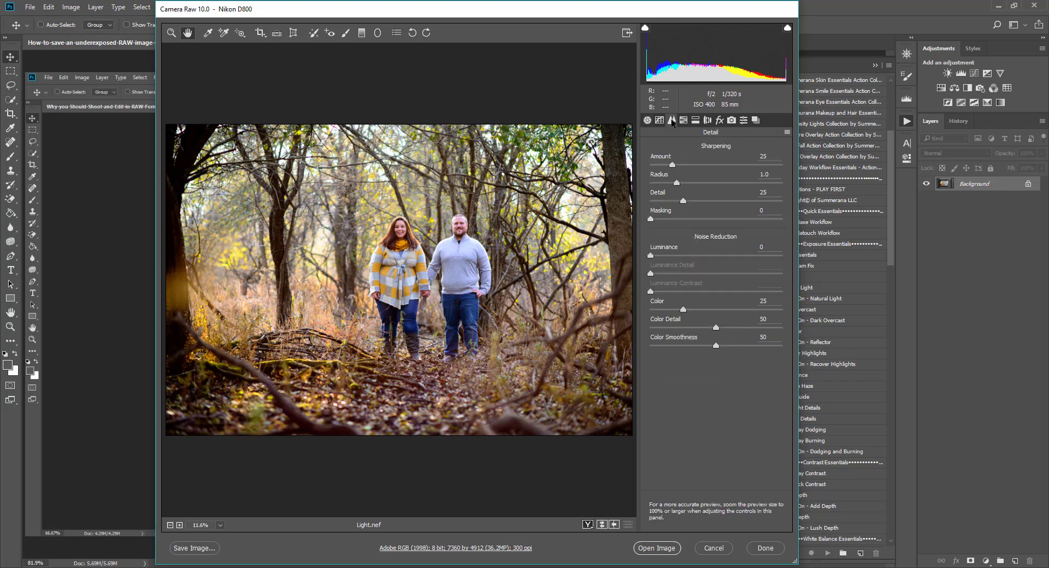
{"action": "right_click", "coordinate": [396, 227]}
{"action": "left_click", "coordinate": [421, 176]}
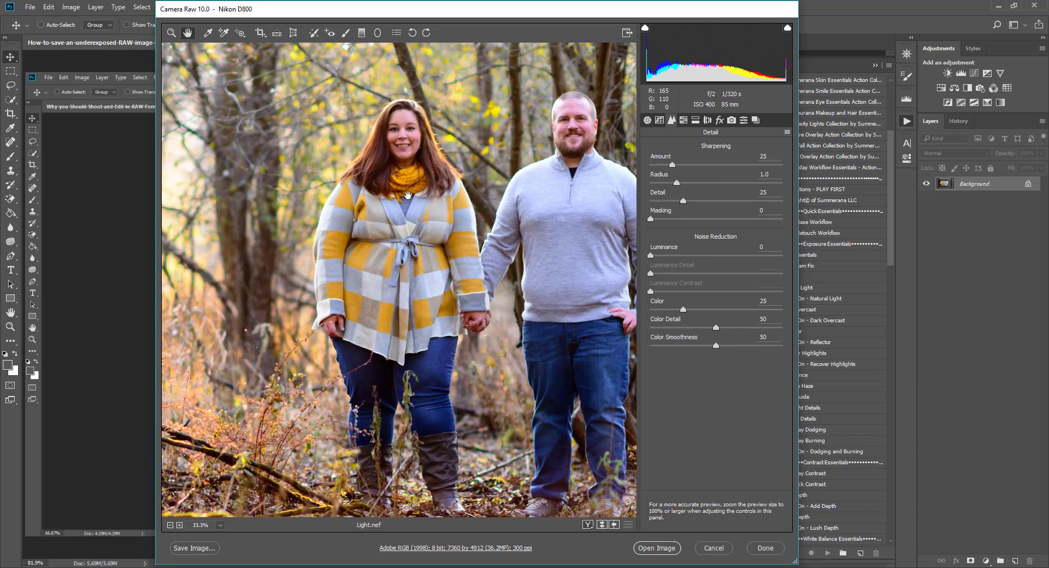
{"action": "left_click_drag", "start_coordinate": [400, 175], "coordinate": [486, 217]}
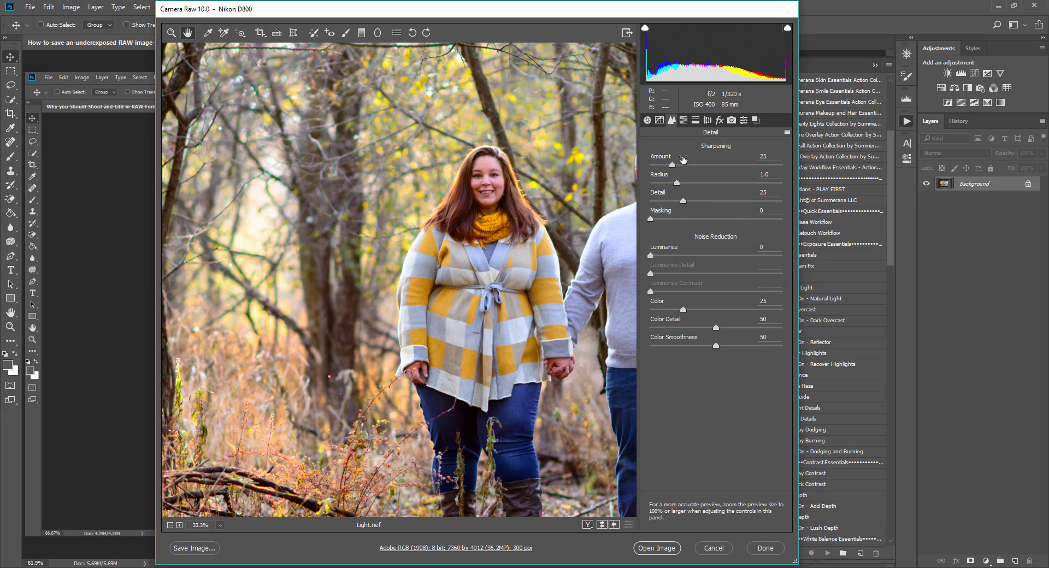
{"action": "left_click_drag", "start_coordinate": [672, 168], "coordinate": [702, 169]}
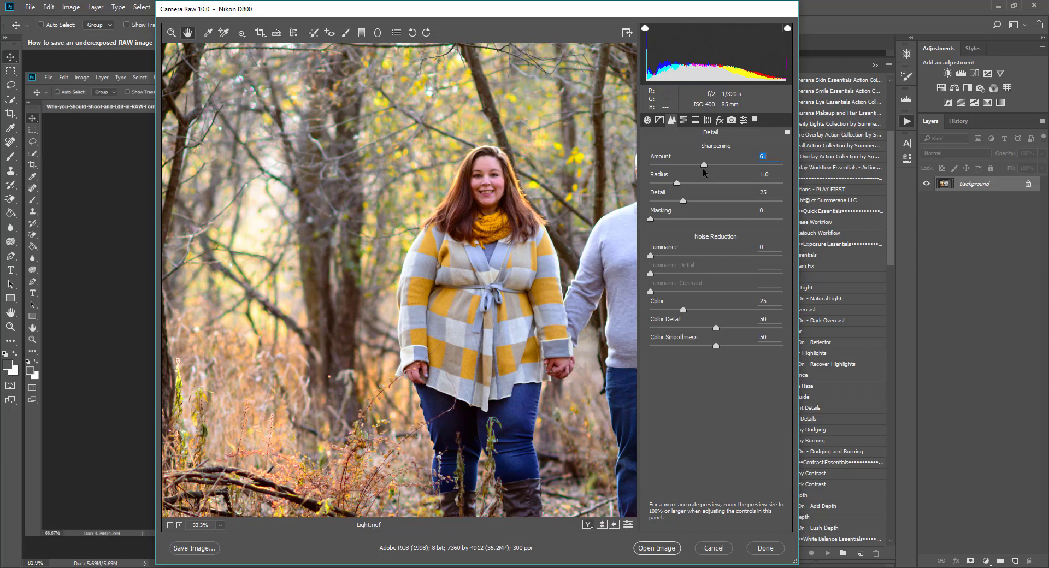
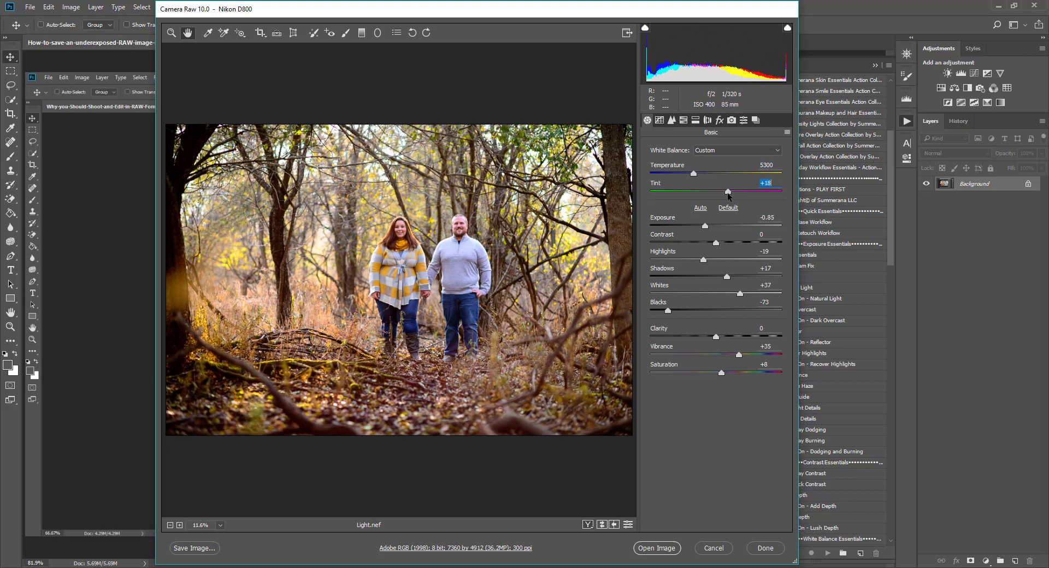
- Refine the parametric tone curve by setting Lights to -3 and Highlights to +17
{"action": "left_click", "coordinate": [660, 119]}
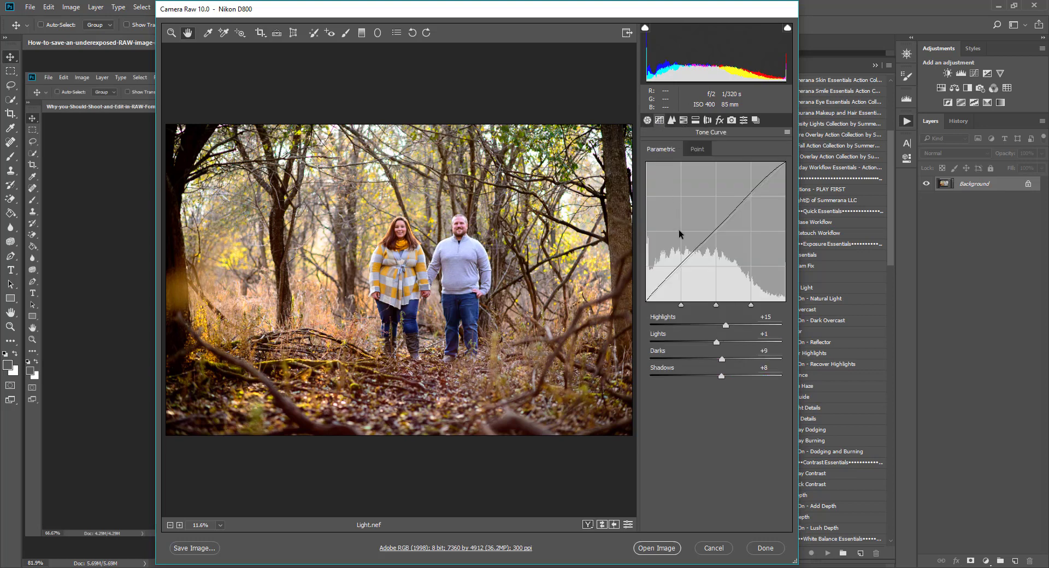
{"action": "left_click_drag", "start_coordinate": [717, 342], "coordinate": [728, 328]}
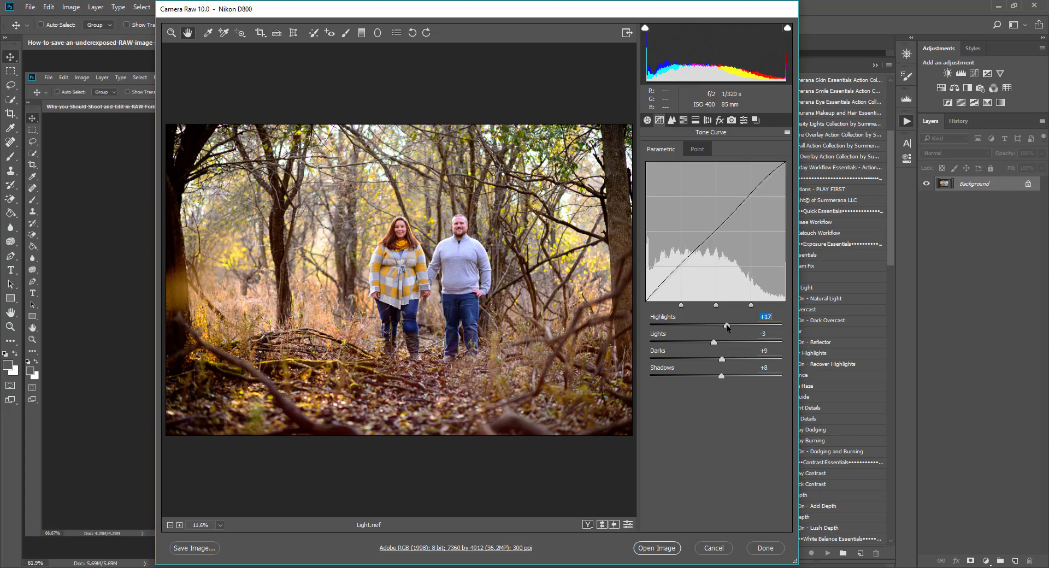
{"action": "left_click", "coordinate": [696, 121]}
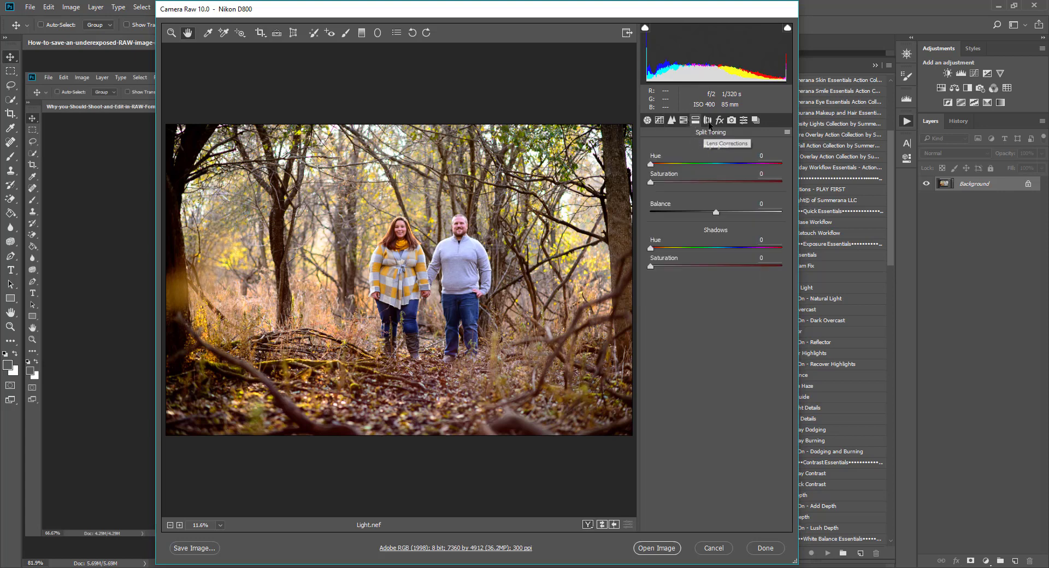
- Fine-tune the Oranges and Reds hues in the HSL adjustments, and return to the Basic adjustments
{"action": "left_click", "coordinate": [683, 121]}
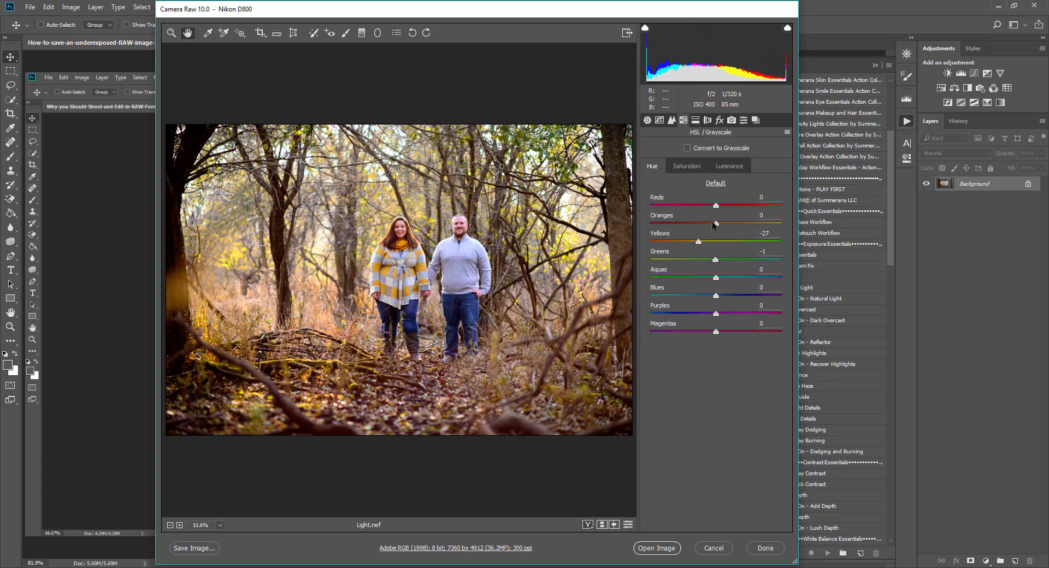
{"action": "mouse_move", "coordinate": [716, 224]}
{"action": "left_mouse_down"}
{"action": "mouse_move", "coordinate": [711, 206]}
{"action": "mouse_move", "coordinate": [723, 211]}
{"action": "mouse_move", "coordinate": [704, 211]}
{"action": "mouse_move", "coordinate": [726, 211]}
{"action": "left_mouse_up"}
{"action": "left_click", "coordinate": [648, 120]}
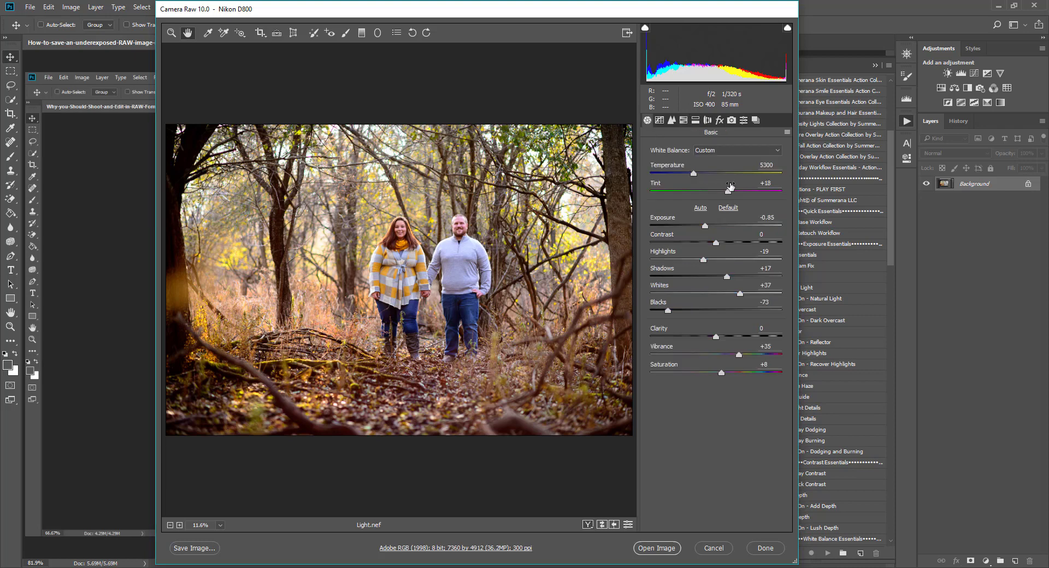
- Refine the color by setting Temperature to 5200, Tint to +14 and Vibrance to +42
{"action": "left_click_drag", "start_coordinate": [726, 192], "coordinate": [725, 194]}
{"action": "left_click_drag", "start_coordinate": [694, 173], "coordinate": [692, 177]}
{"action": "left_click_drag", "start_coordinate": [739, 355], "coordinate": [743, 357]}
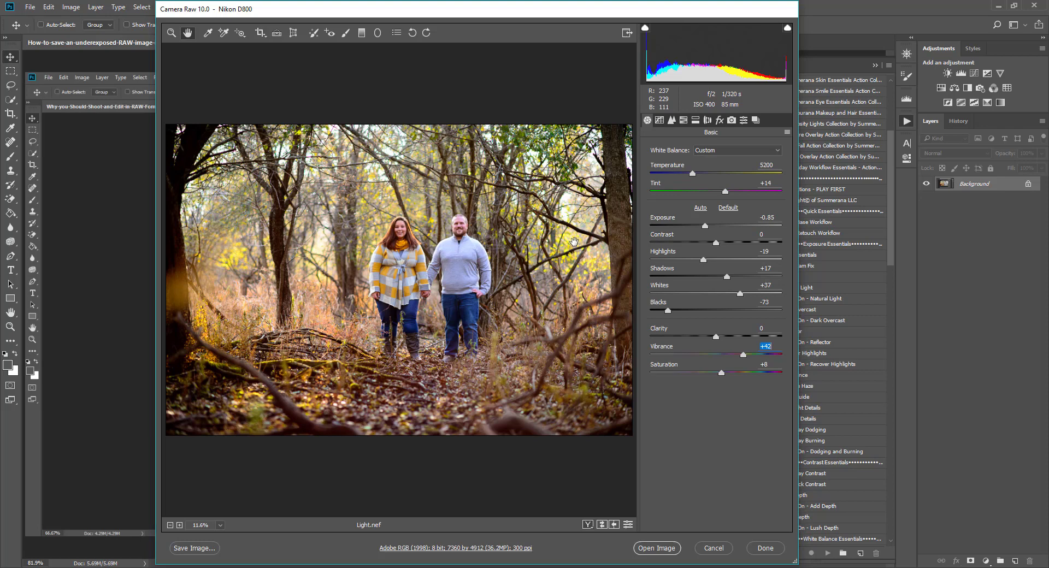
- Compare the original and edited photo in the side-by-side, stacked and split before/after views
{"action": "left_click", "coordinate": [587, 525]}
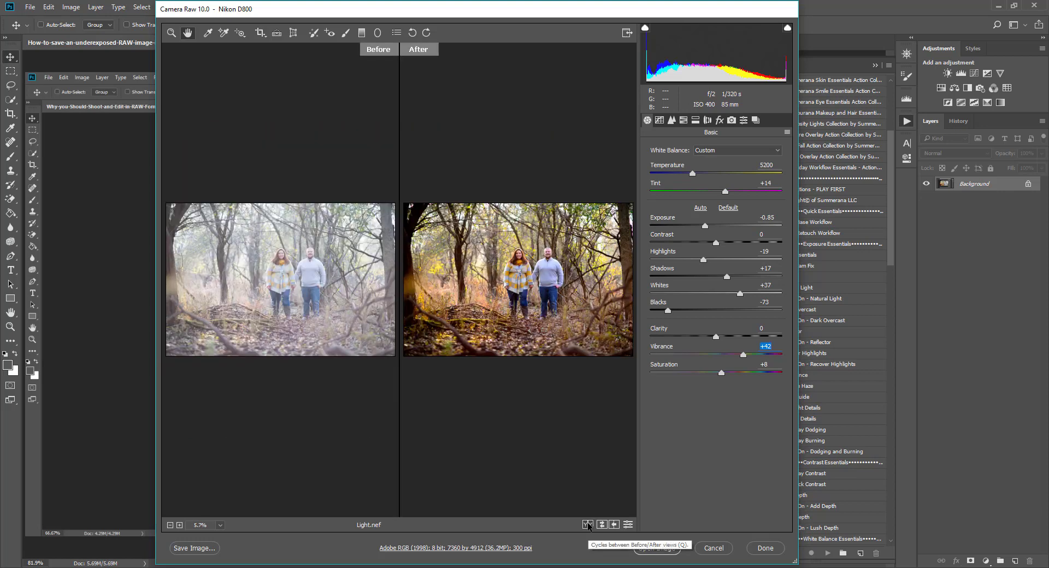
{"action": "left_click", "coordinate": [588, 525]}
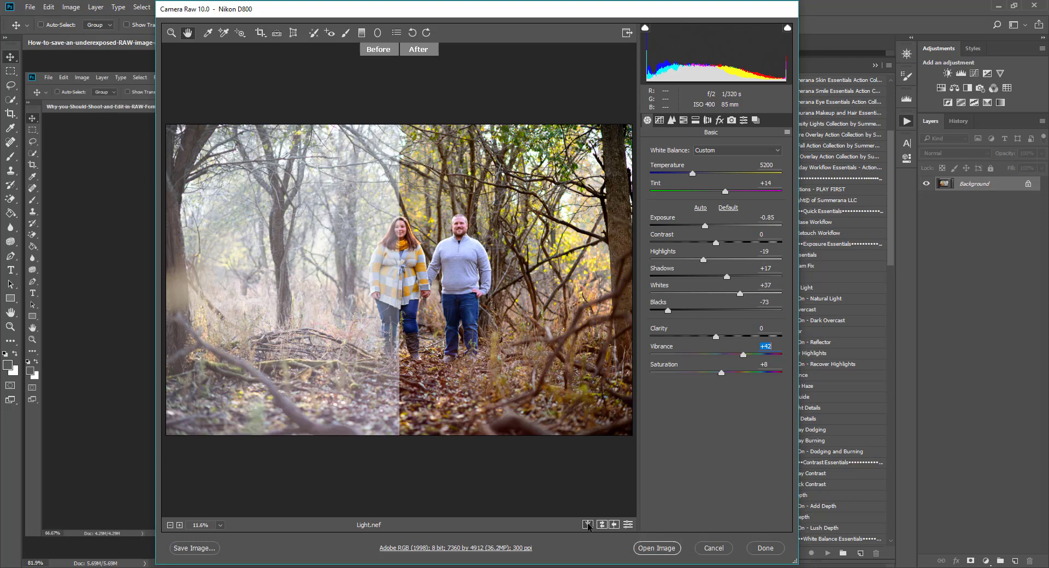
{"action": "left_click", "coordinate": [587, 525]}
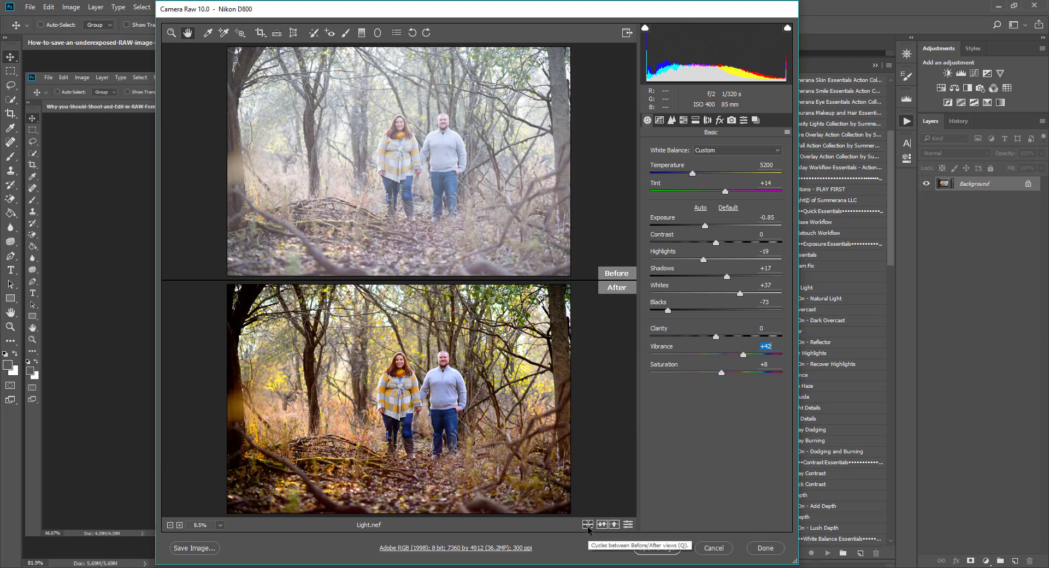
{"action": "left_click", "coordinate": [588, 525]}
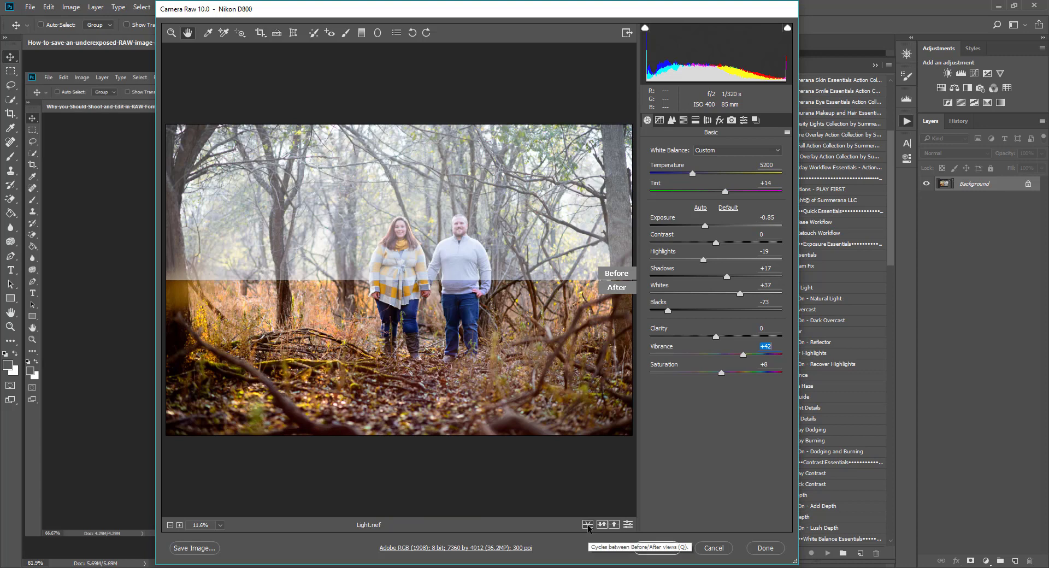
{"action": "left_click", "coordinate": [587, 525]}
{"action": "left_click", "coordinate": [587, 524]}
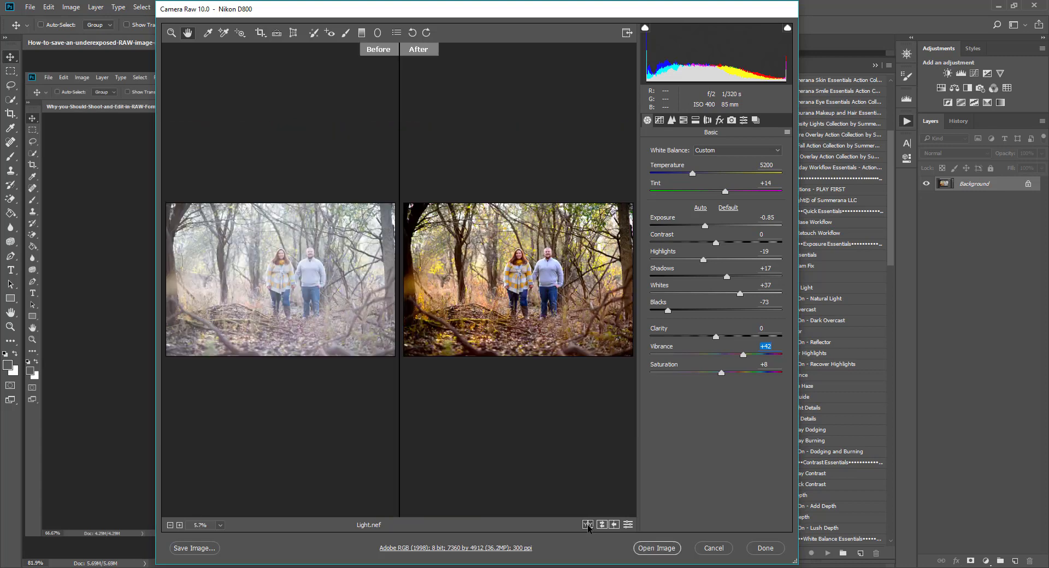
{"action": "left_click", "coordinate": [588, 524]}
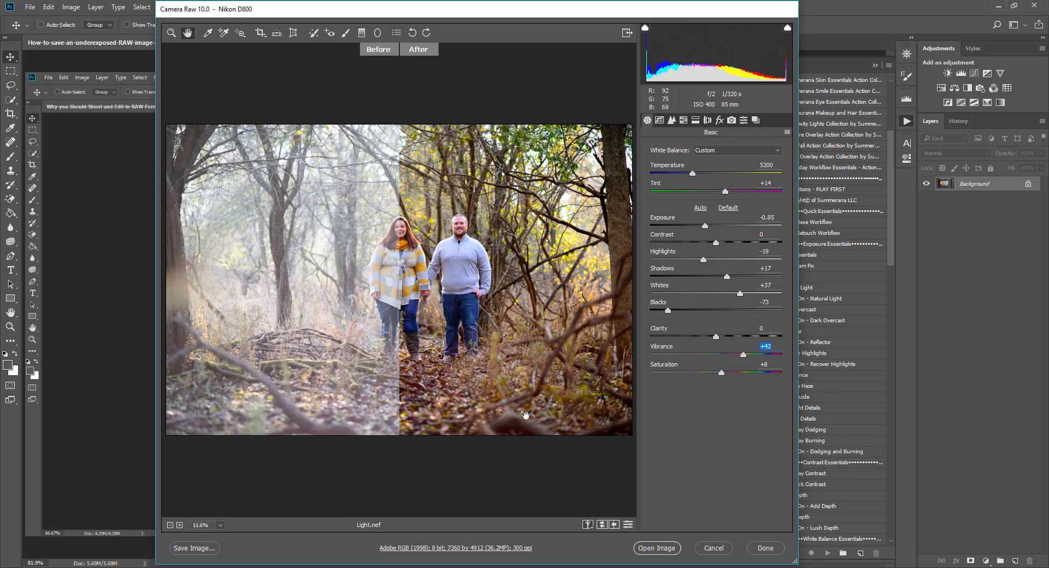
- Inspect the couple in the split before/after view at 33% and 50% zoom, and fit the whole photo in view again
{"action": "right_click", "coordinate": [406, 143]}
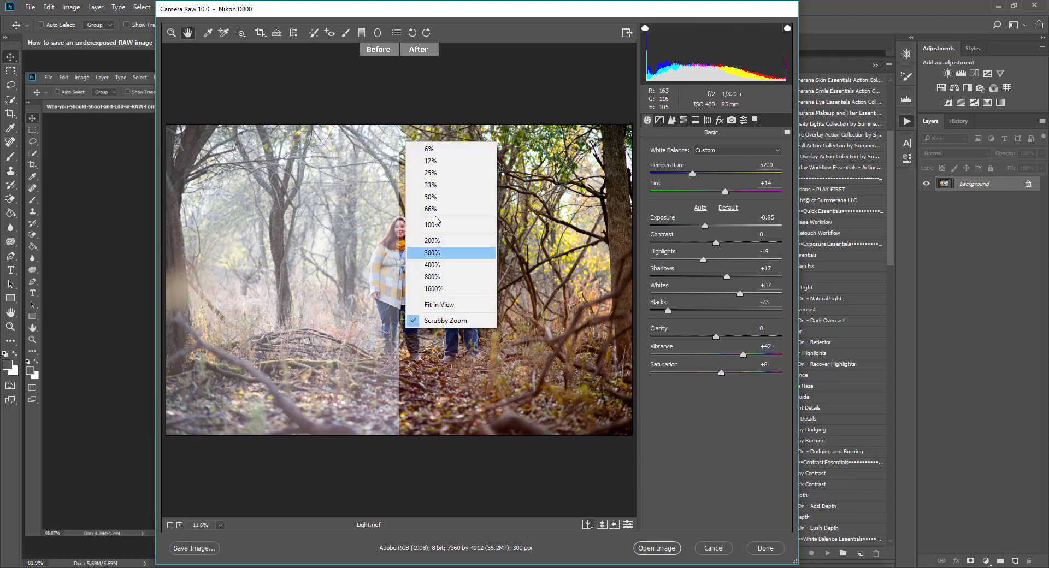
{"action": "left_click", "coordinate": [434, 187]}
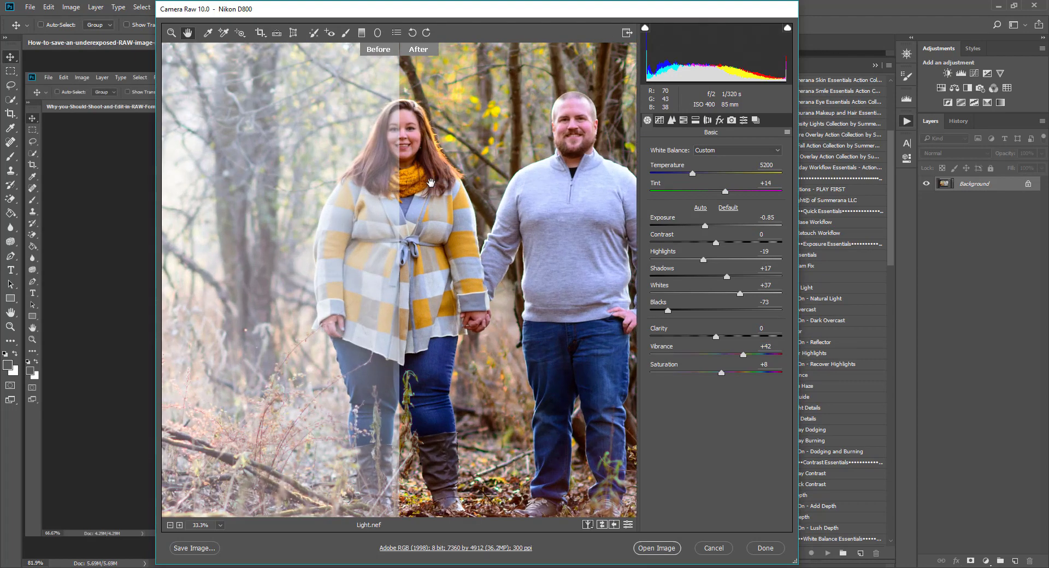
{"action": "right_click", "coordinate": [405, 116]}
{"action": "left_click", "coordinate": [432, 55]}
{"action": "right_click", "coordinate": [403, 158]}
{"action": "left_click", "coordinate": [432, 121]}
{"action": "left_click_drag", "start_coordinate": [422, 112], "coordinate": [432, 260]}
{"action": "right_click", "coordinate": [431, 259]}
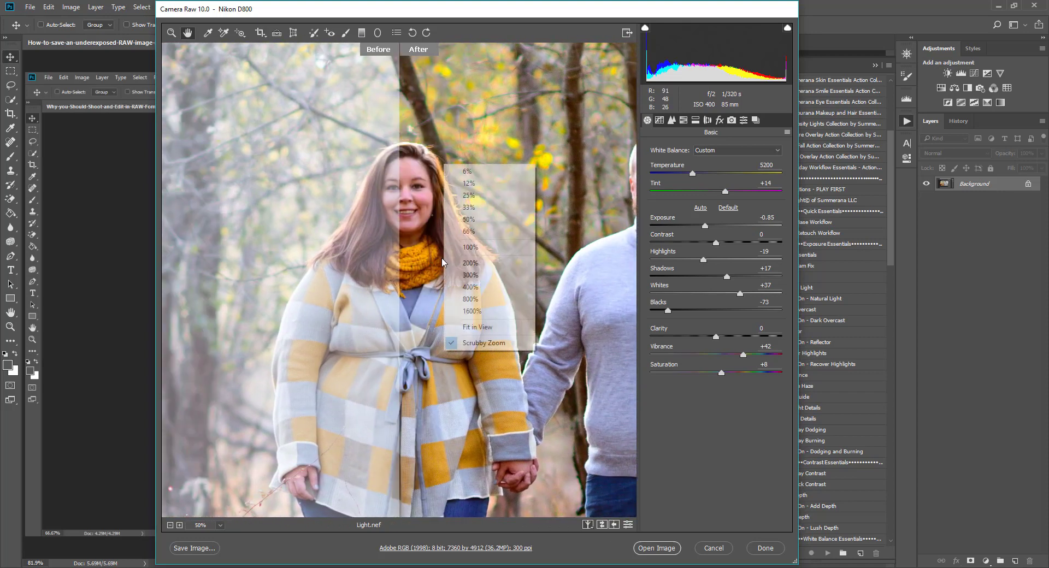
{"action": "left_click", "coordinate": [474, 328]}
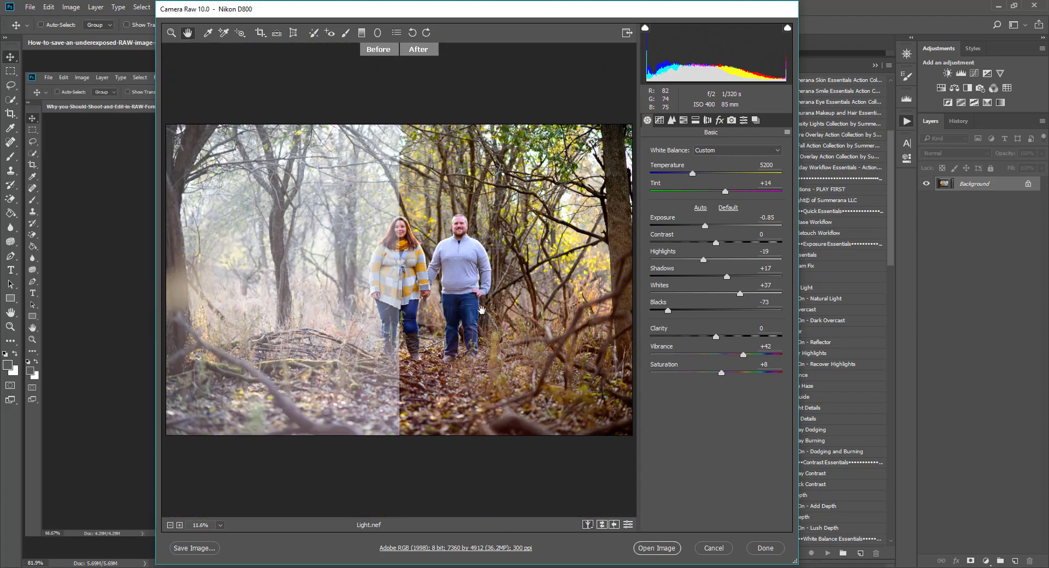
{"action": "key", "text": "q"}
{"action": "key", "text": "q"}
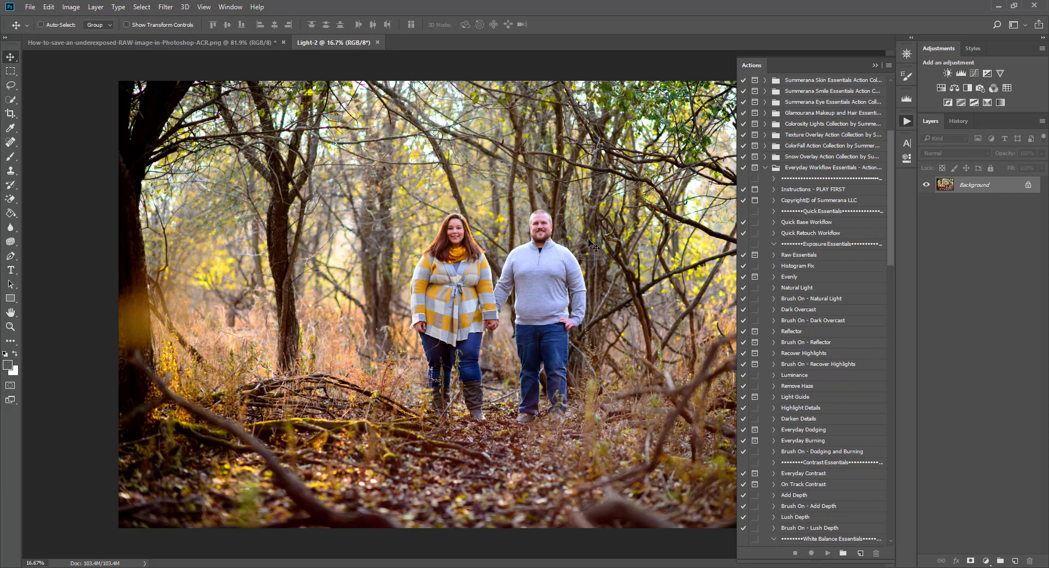
- Duplicate the Background layer as Background copy and convert the copy to a Smart Object
{"action": "right_click", "coordinate": [992, 185]}
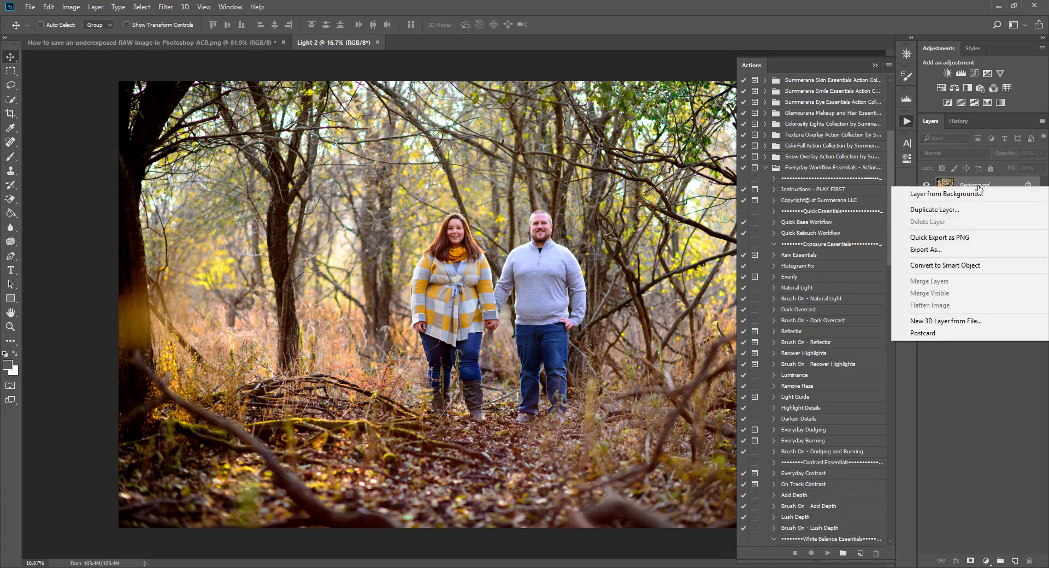
{"action": "left_click", "coordinate": [937, 210]}
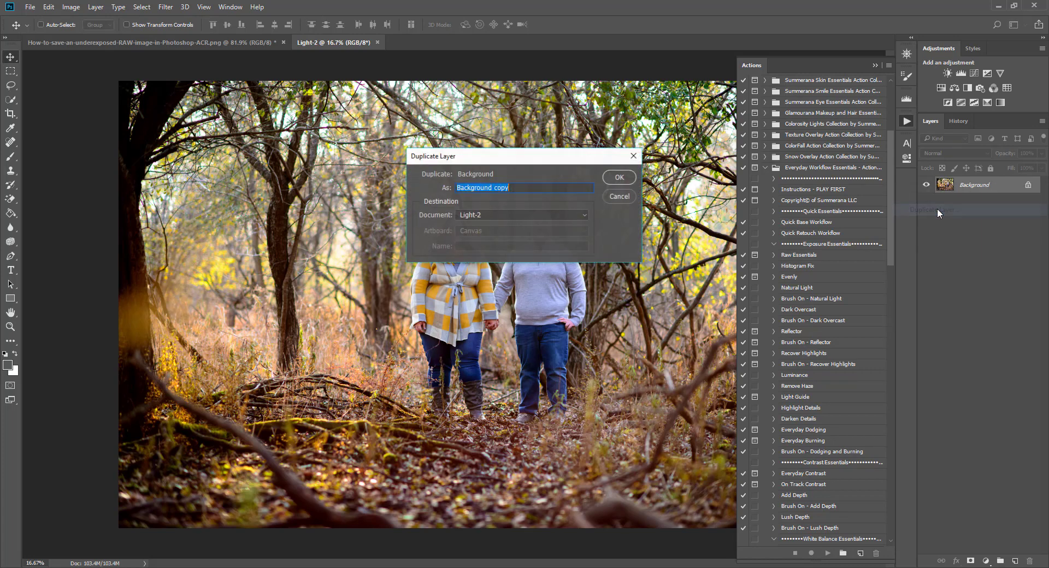
{"action": "left_click", "coordinate": [630, 175]}
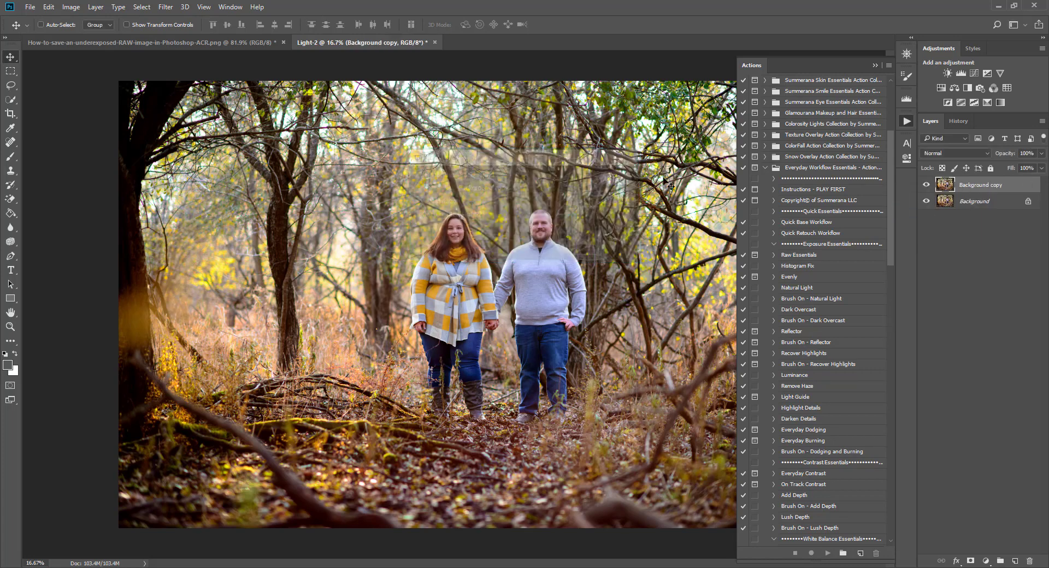
{"action": "right_click", "coordinate": [977, 187]}
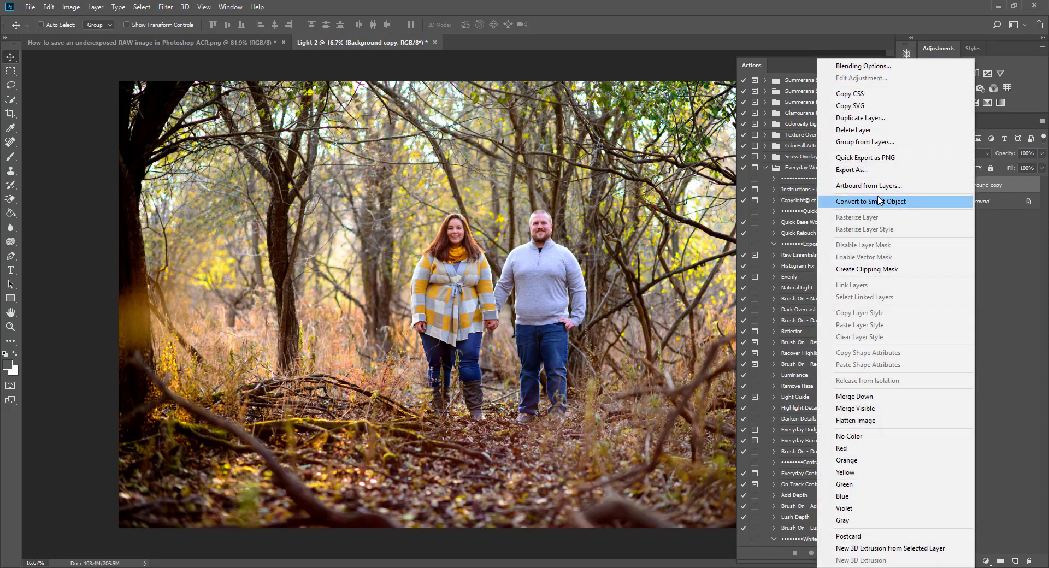
{"action": "left_click", "coordinate": [843, 202]}
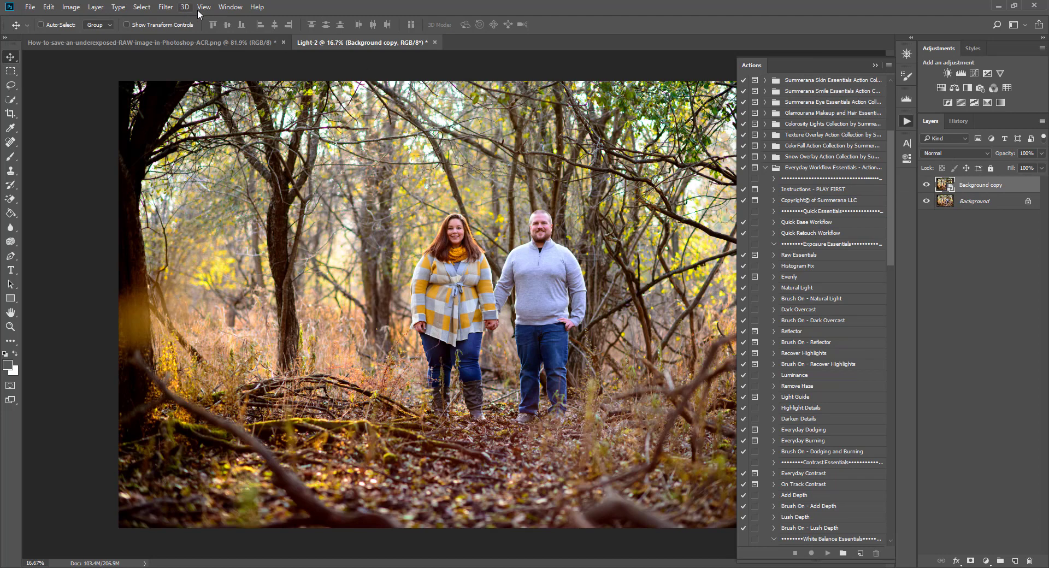
- Apply the Camera Raw Filter to the Background copy layer with Exposure set to +0.10
{"action": "left_click", "coordinate": [166, 7]}
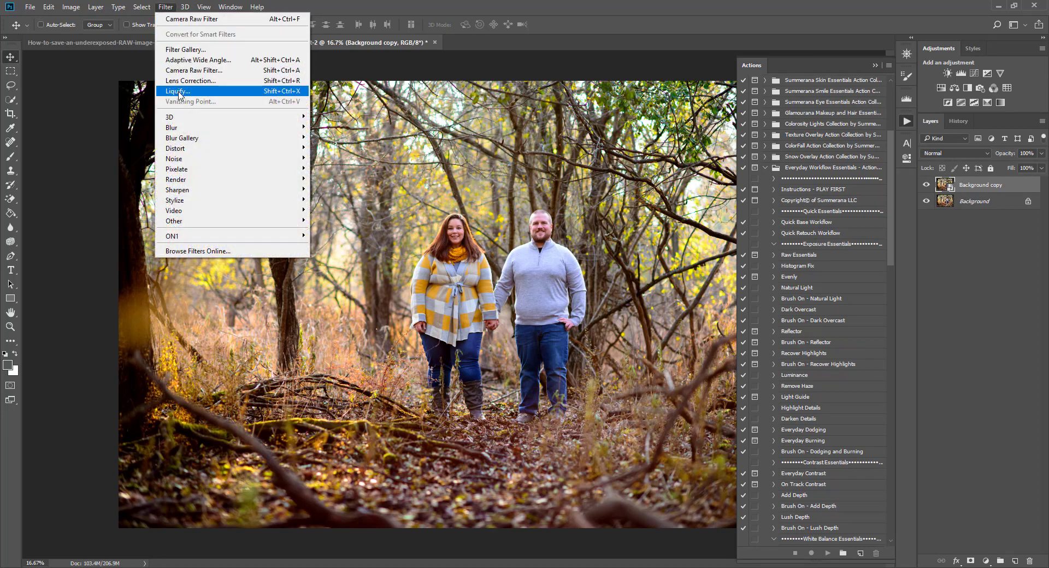
{"action": "left_click", "coordinate": [185, 73]}
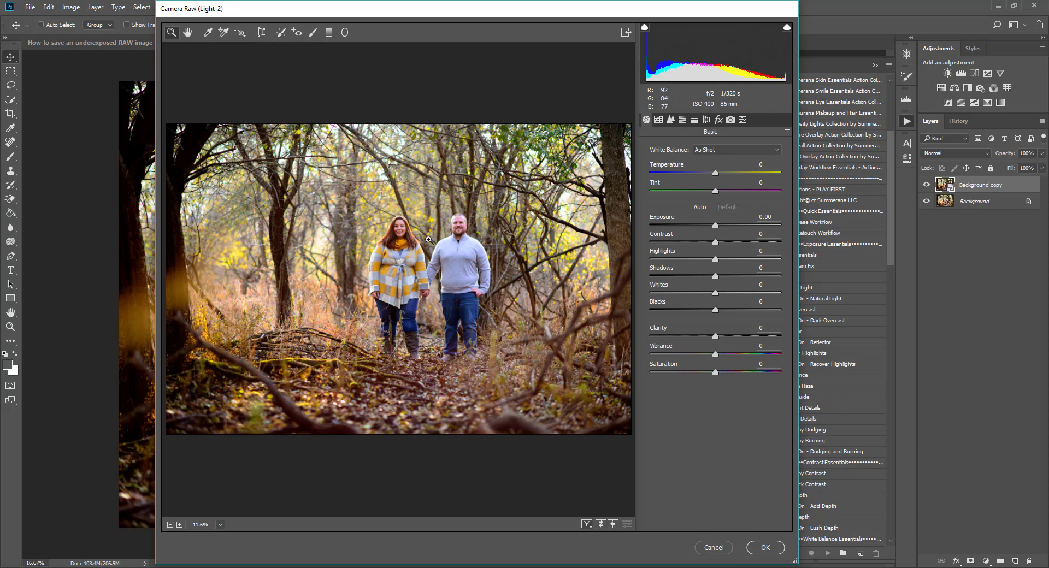
{"action": "left_click_drag", "start_coordinate": [717, 229], "coordinate": [718, 229]}
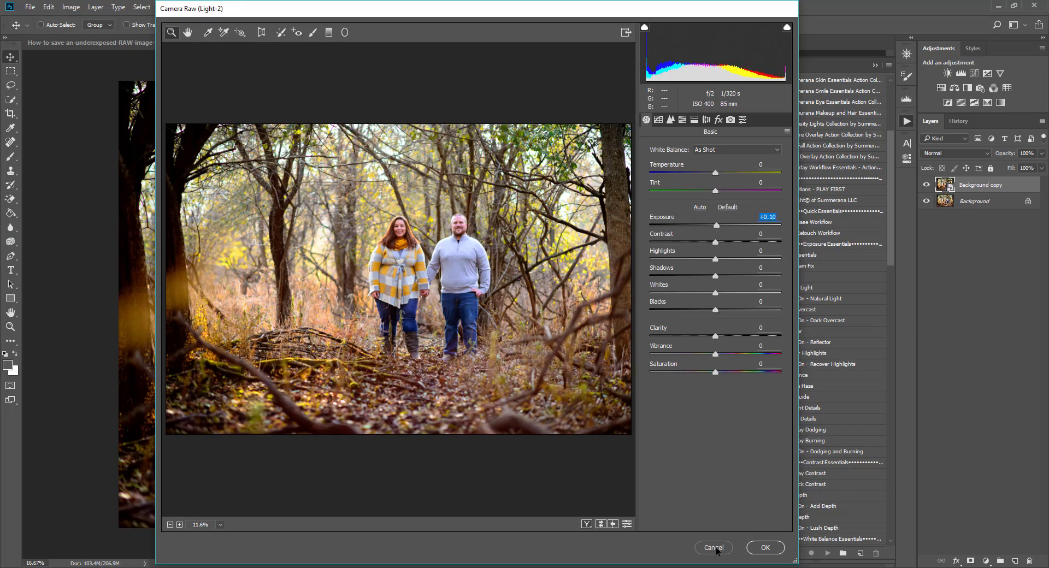
{"action": "left_click", "coordinate": [767, 548]}
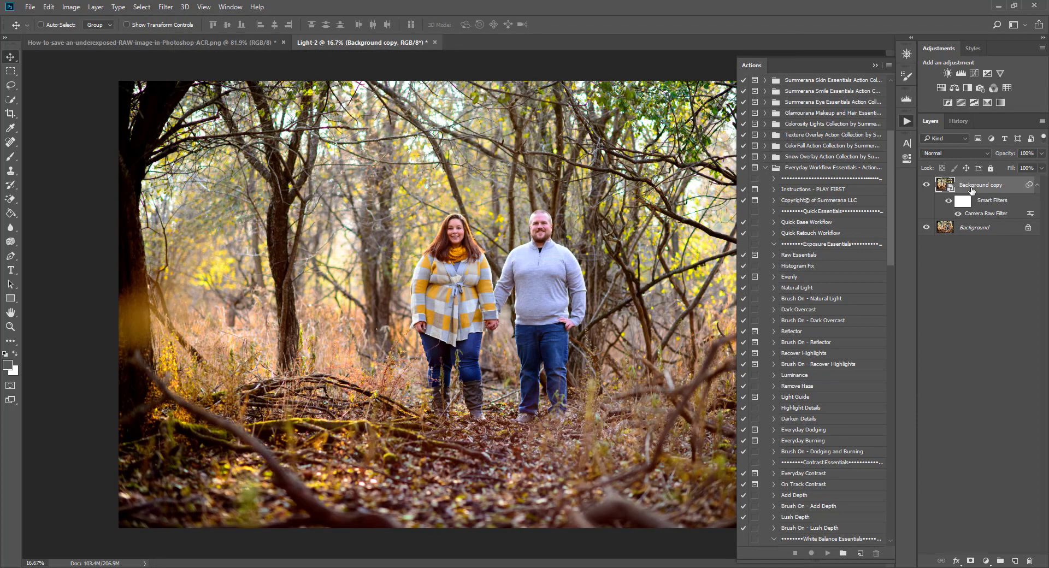
- Toggle the Background copy layer's visibility repeatedly to compare the filtered photo with the original, leaving the layer shown
{"action": "left_click", "coordinate": [927, 186]}
{"action": "left_click", "coordinate": [927, 186]}
{"action": "left_click", "coordinate": [927, 186]}
{"action": "left_click", "coordinate": [926, 186]}
{"action": "left_click", "coordinate": [926, 186]}
{"action": "left_click", "coordinate": [927, 186]}
{"action": "left_click", "coordinate": [927, 186]}
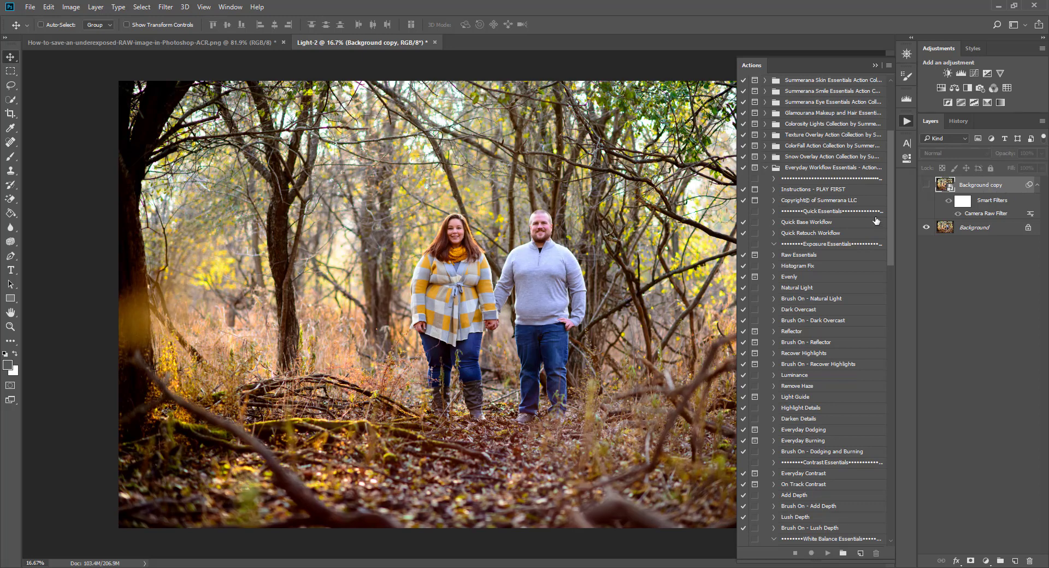
{"action": "left_click", "coordinate": [927, 186]}
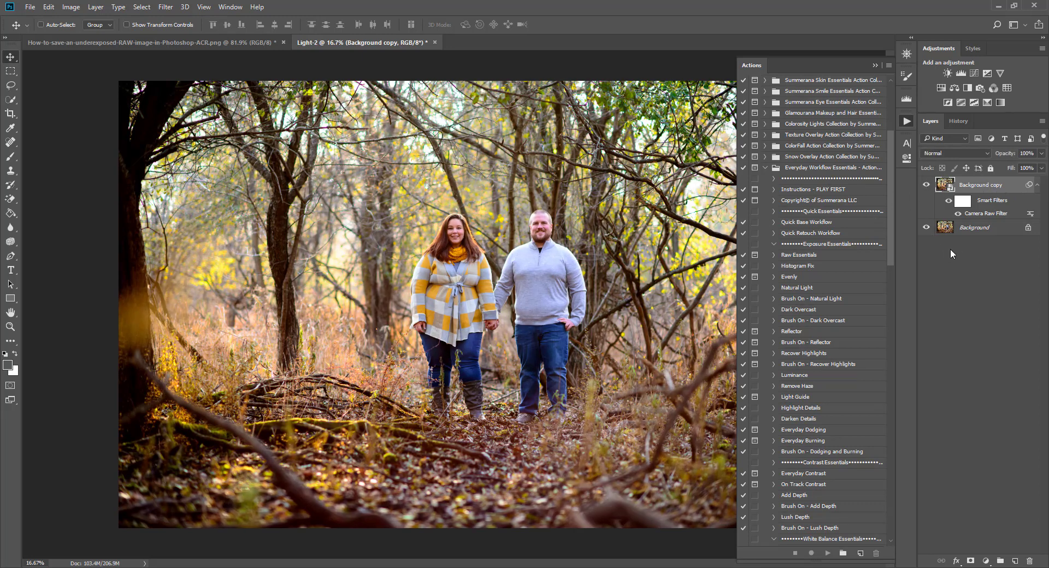